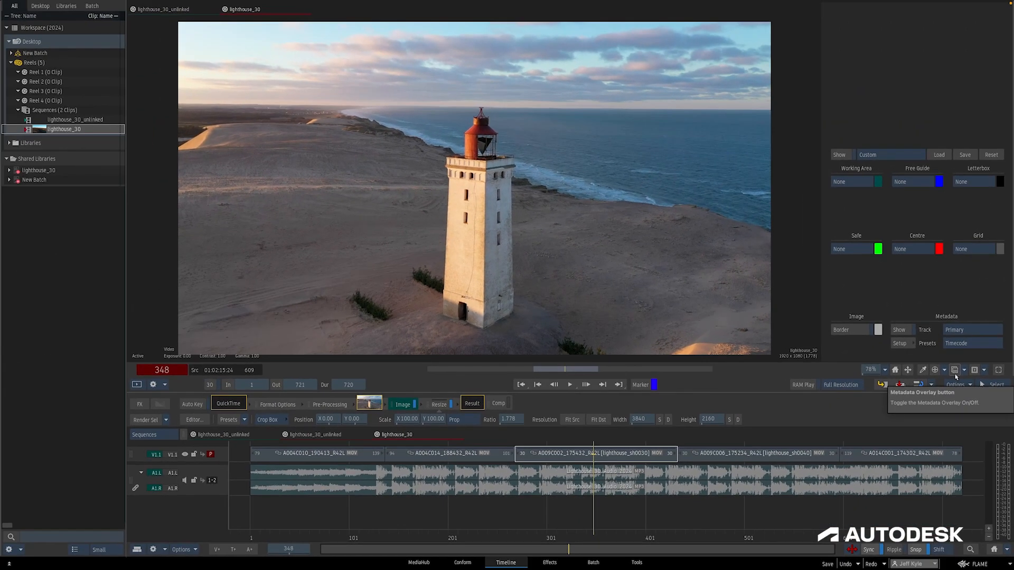
# Turn on the metadata overlay in the viewer
pyautogui.click(955, 370)
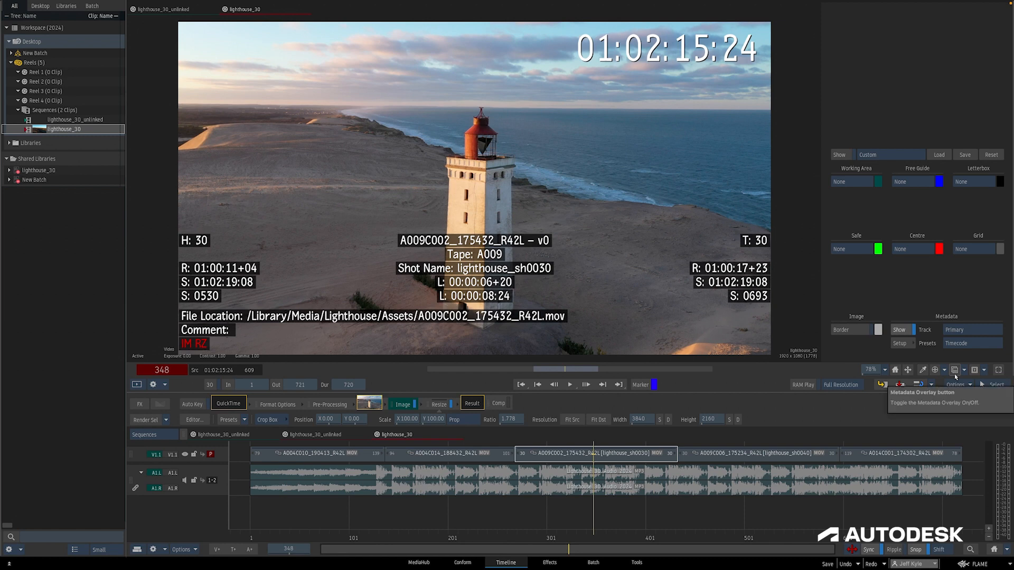
pyautogui.click(941, 376)
pyautogui.click(941, 376)
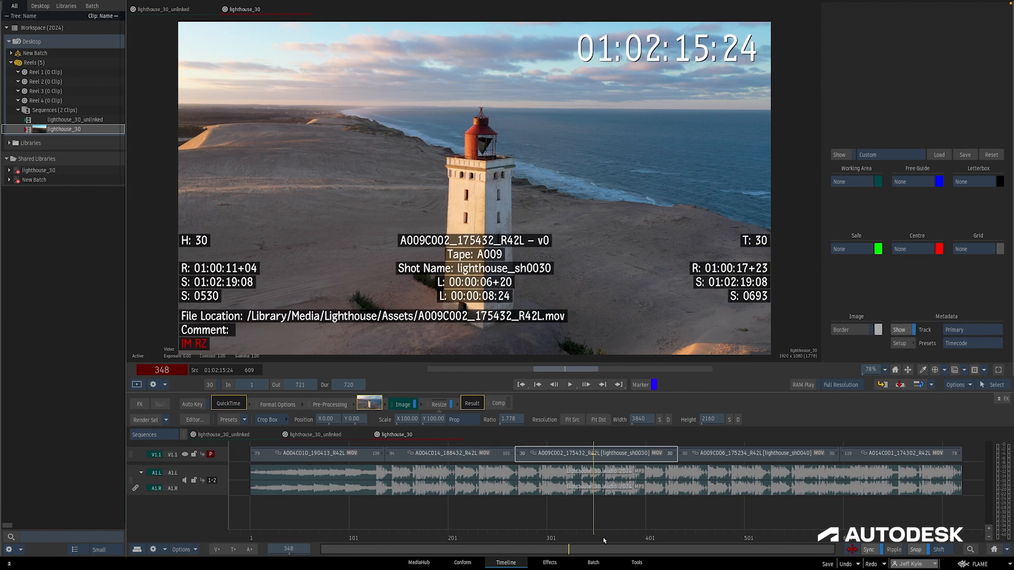
# Toggle the metadata overlay off and back on several times
pyautogui.press('F10')
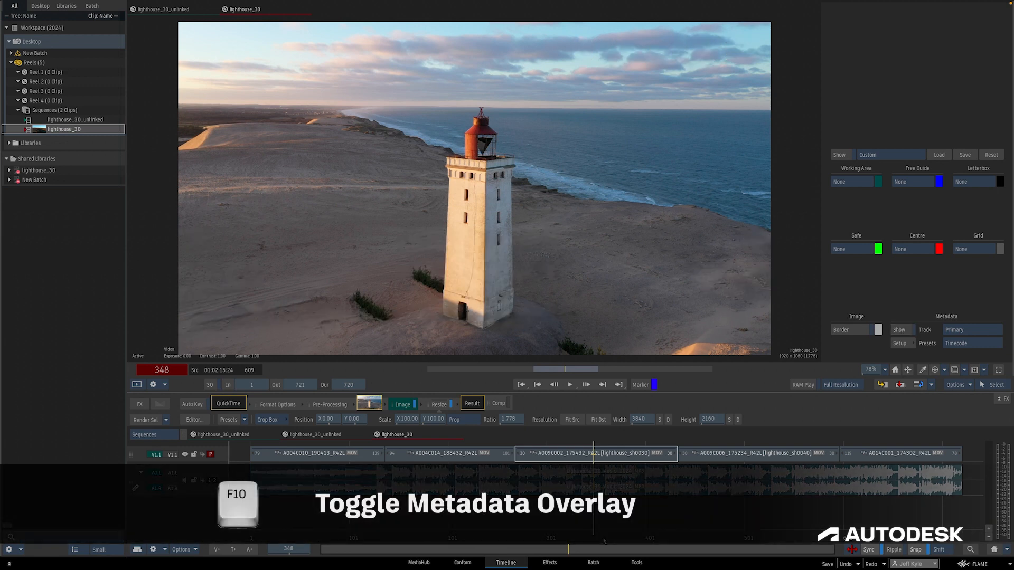
pyautogui.press('F10')
pyautogui.press('F10')
pyautogui.press('F10')
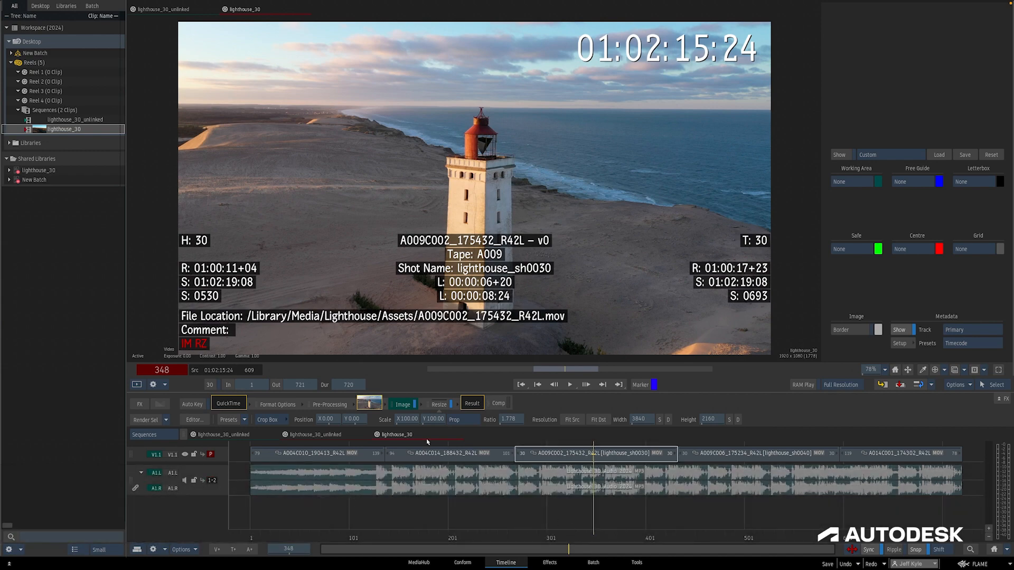
# Open the lighthouse_30_unlinked sequence and switch to the Conform view
pyautogui.click(319, 436)
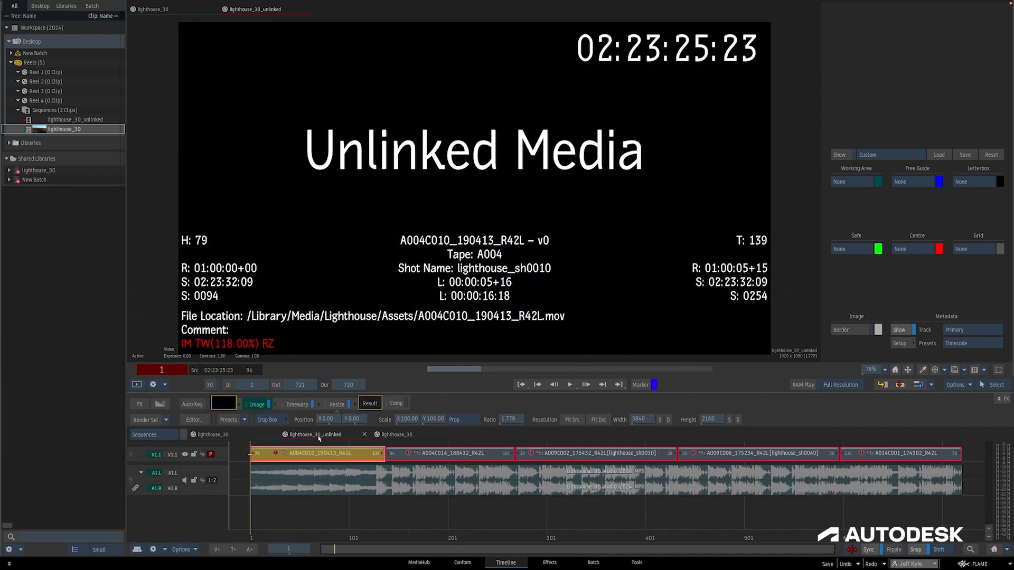
pyautogui.click(463, 564)
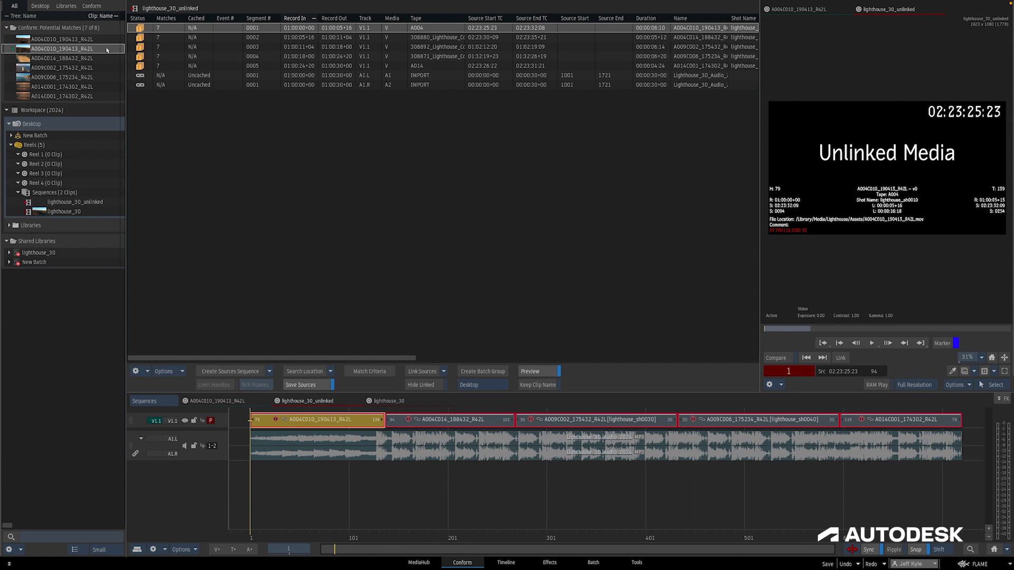
# Preview the potential match A004C010_190413_R42L and scrub through the sequence
pyautogui.click(46, 40)
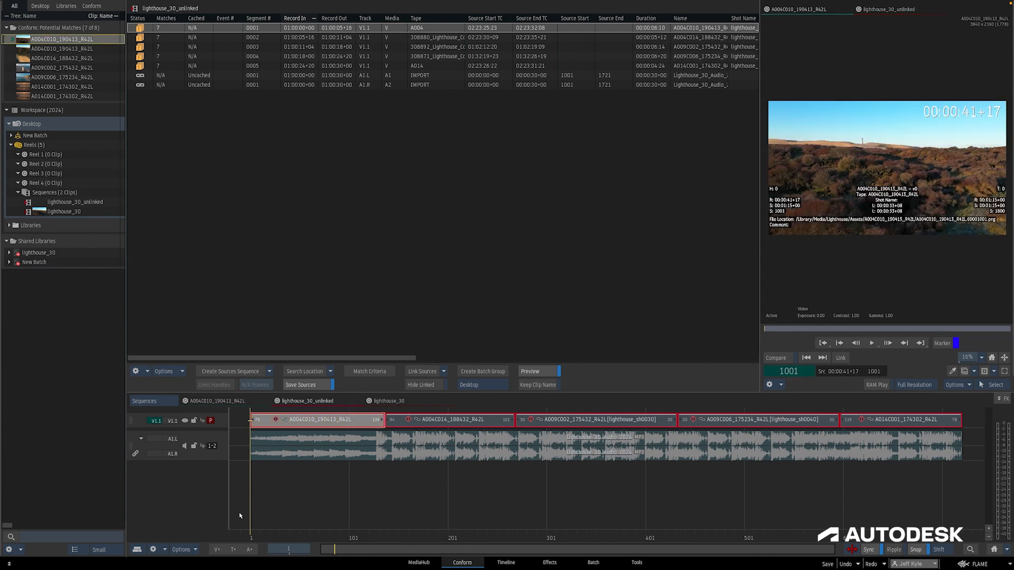
pyautogui.moveTo(262, 539); pyautogui.dragTo(424, 538)
pyautogui.click(459, 420)
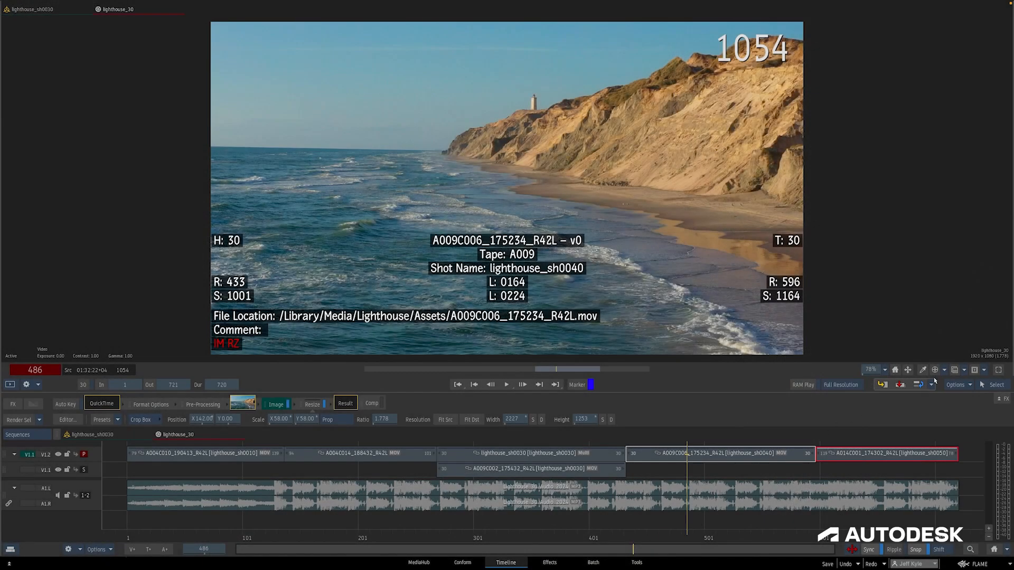
# Switch the overlay preset to Timecode, then back to Frame
pyautogui.click(964, 370)
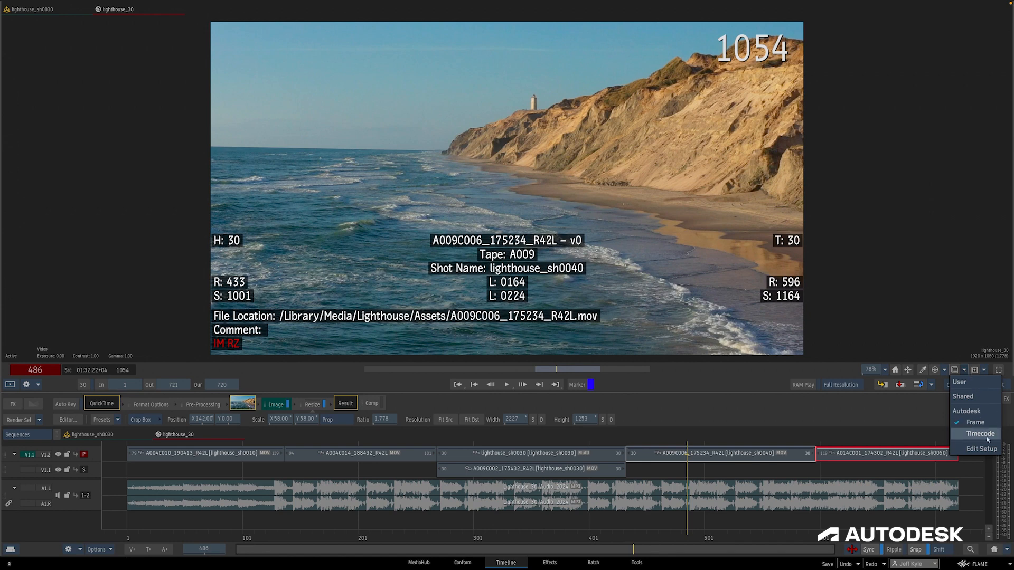
pyautogui.click(980, 434)
pyautogui.click(966, 371)
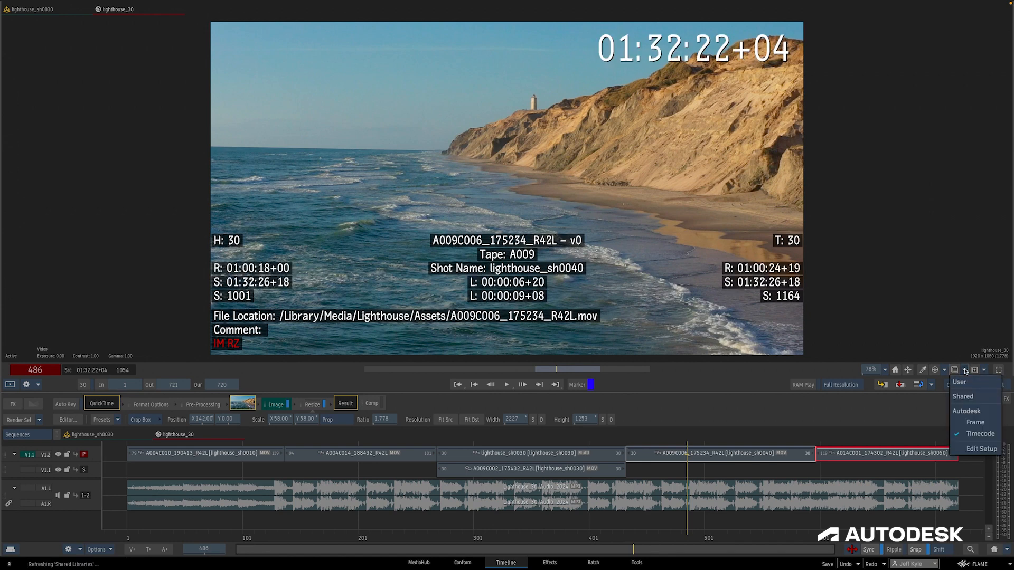
pyautogui.click(990, 427)
# Move to the lighthouse_sh0030 segment and open the overlay's Edit Setup
pyautogui.moveTo(687, 539); pyautogui.dragTo(559, 526)
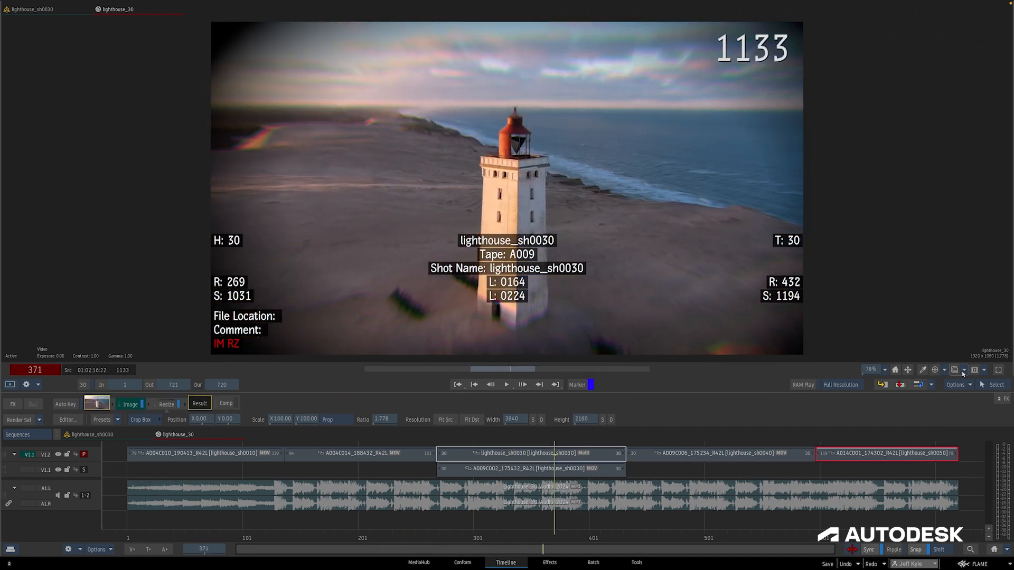
pyautogui.click(964, 370)
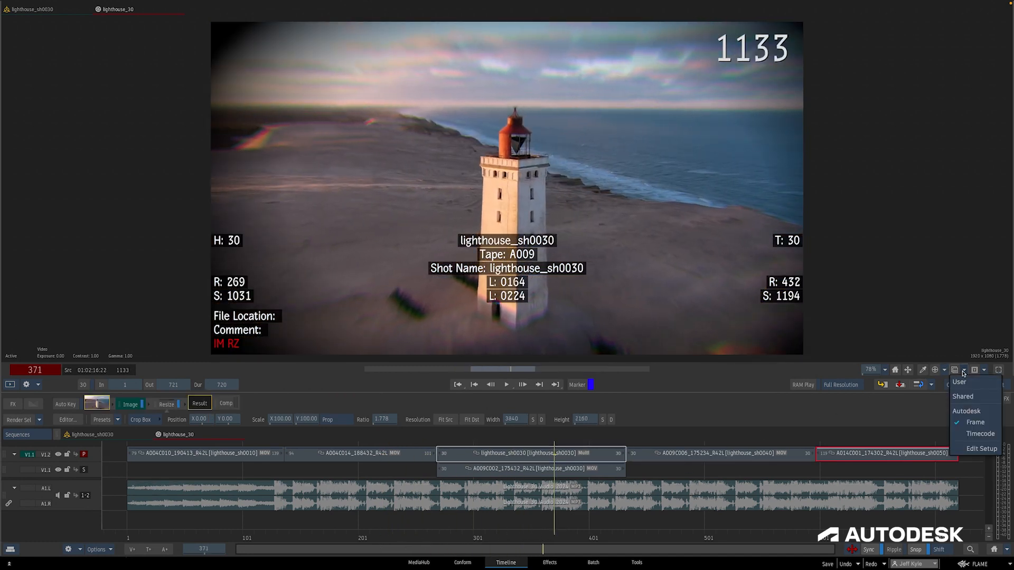
pyautogui.click(980, 449)
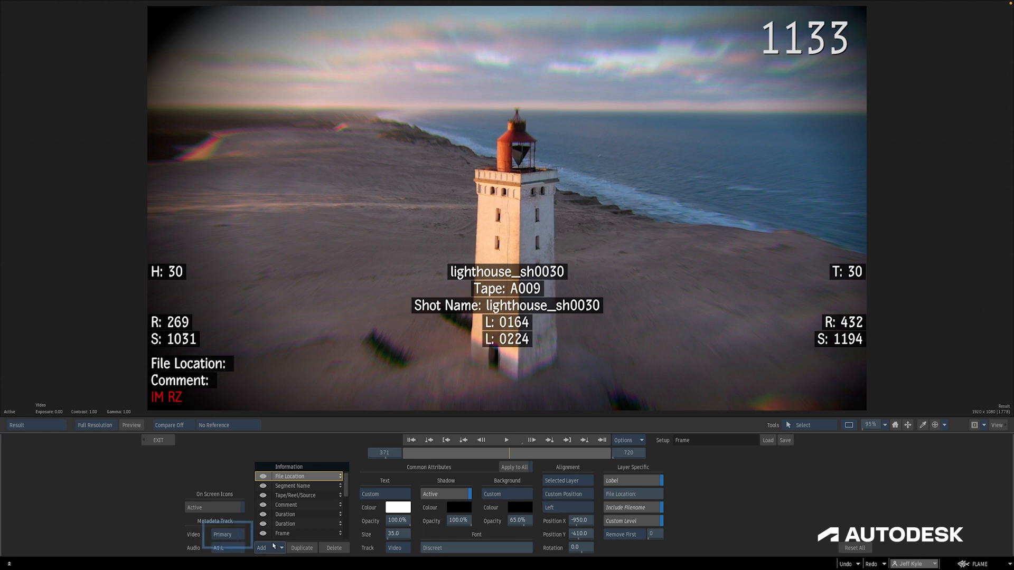
# Switch the metadata video track to Background Track, then back to Primary Track
pyautogui.click(235, 535)
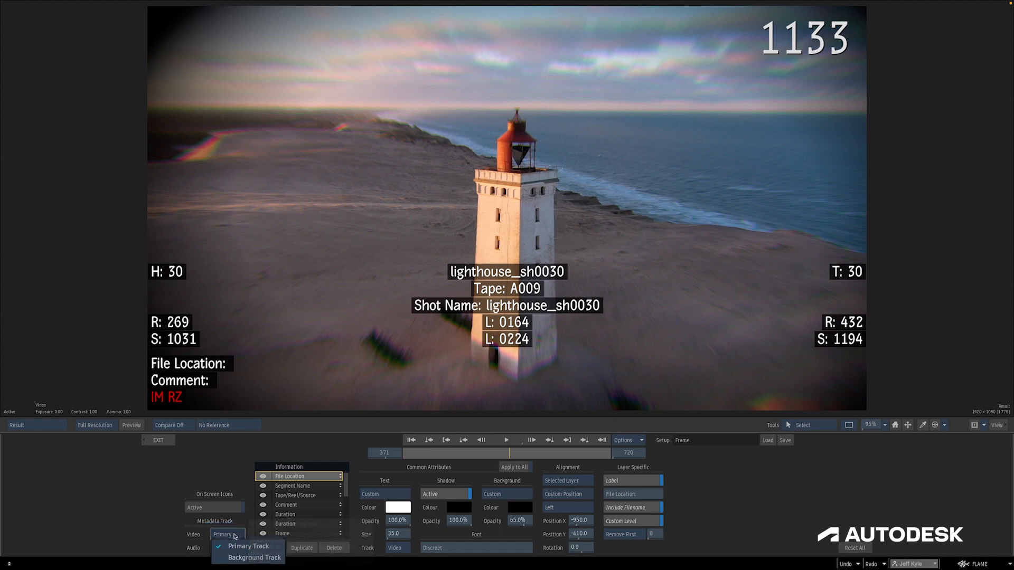
pyautogui.click(279, 558)
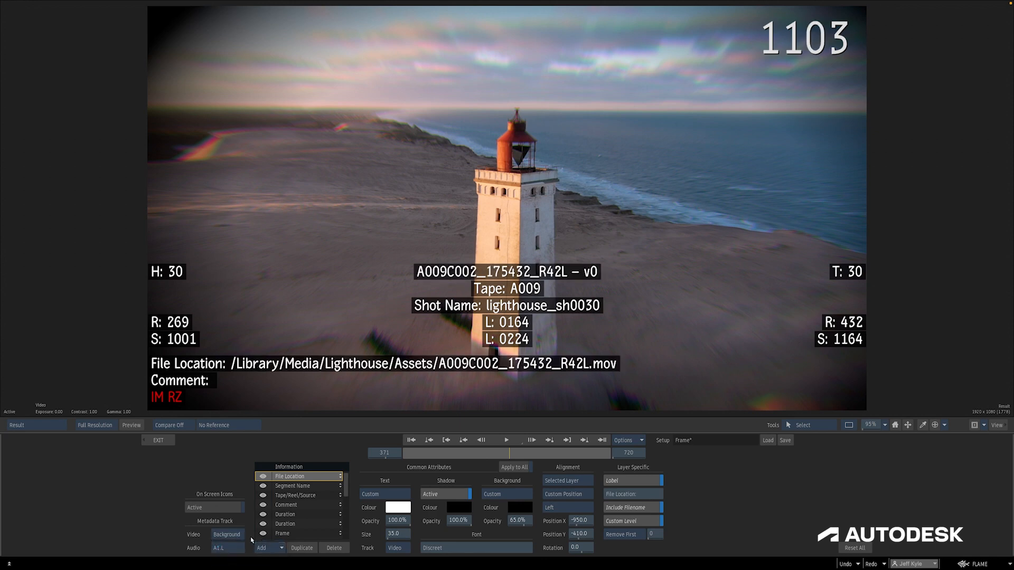
pyautogui.click(233, 535)
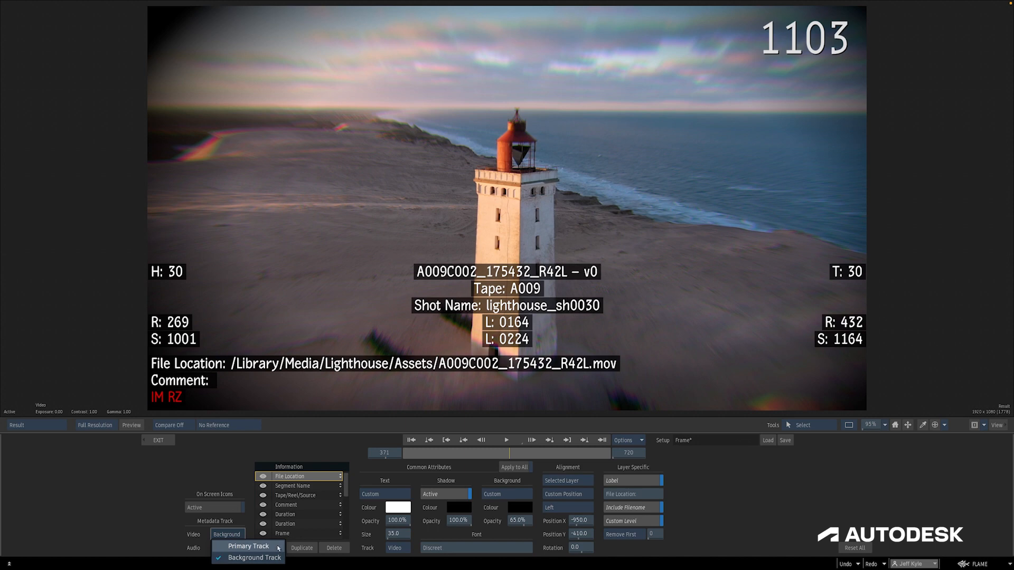
pyautogui.click(248, 546)
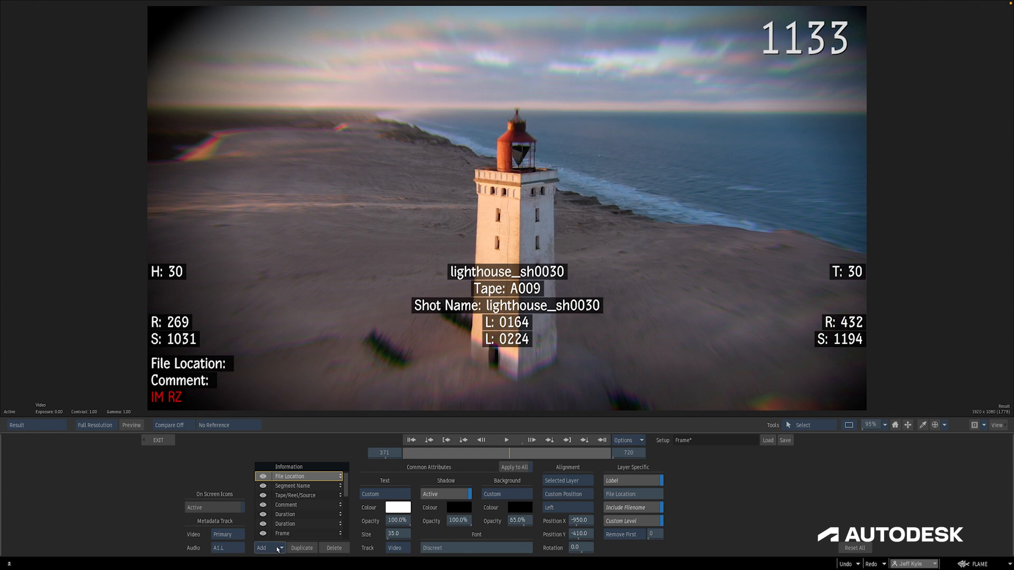
# Add a Batch / BFX information layer to the overlay
pyautogui.click(279, 549)
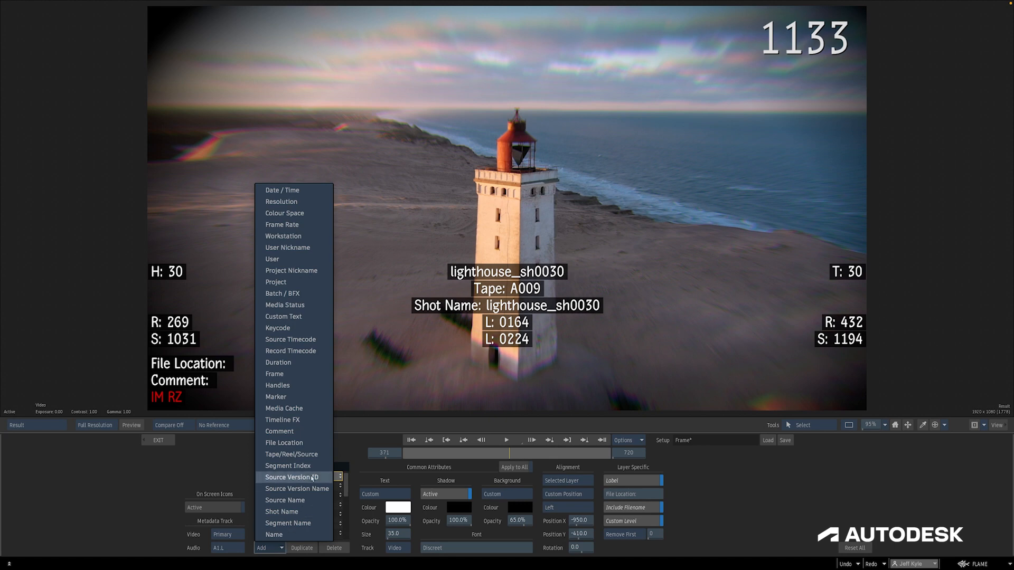
pyautogui.click(311, 293)
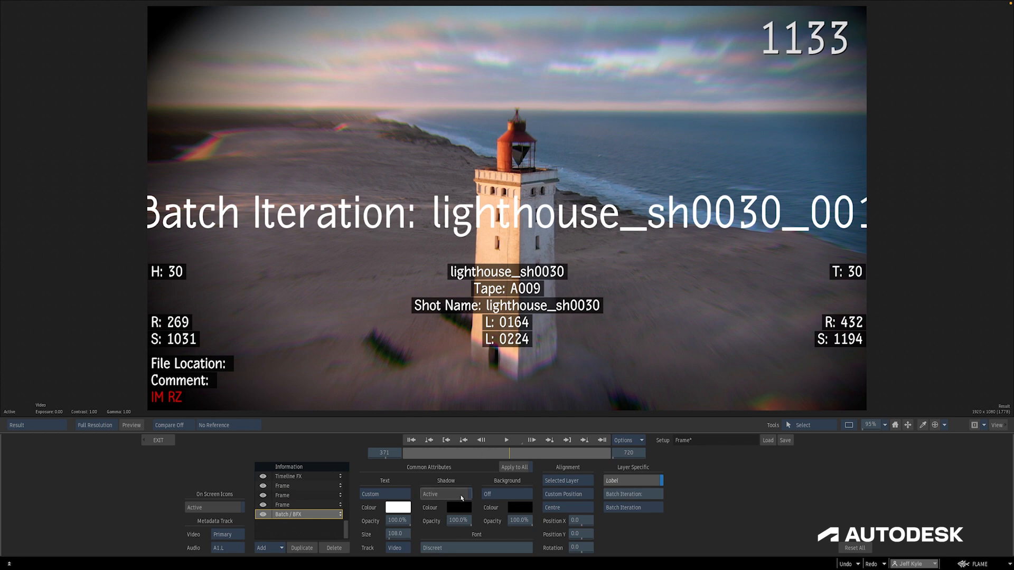
# Switch the Batch / BFX layer's display to Batch Name, then to Iteration
pyautogui.click(634, 508)
pyautogui.click(656, 521)
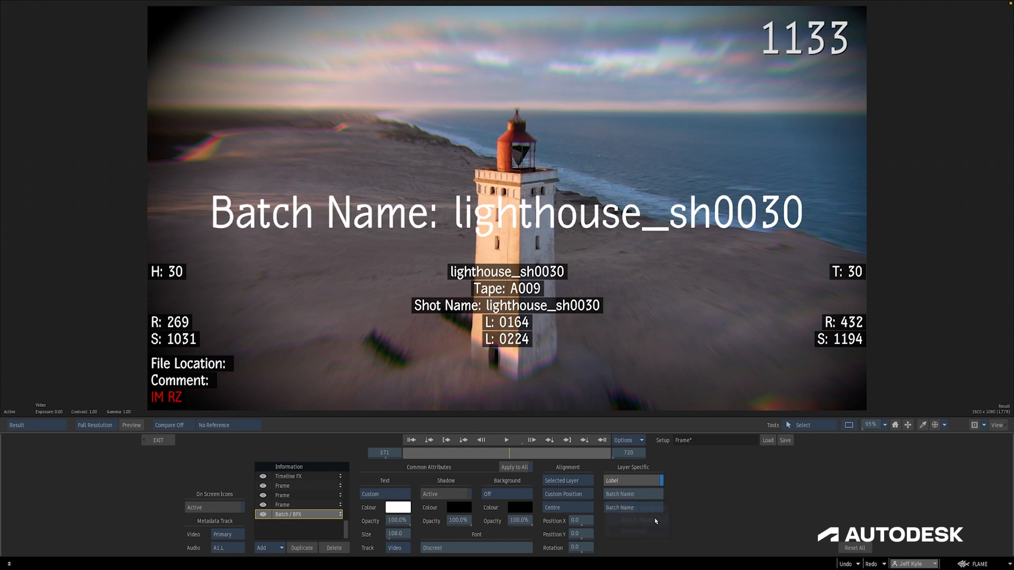
pyautogui.click(655, 510)
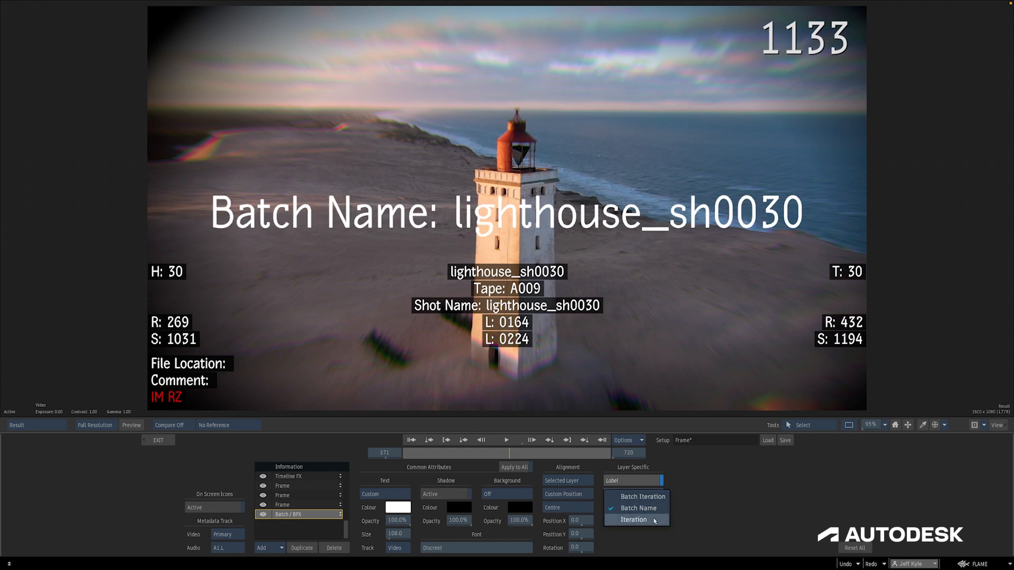
pyautogui.click(655, 520)
# Set the Batch / BFX layer's text size to 55 and its background to Timeline / Clip
pyautogui.moveTo(397, 534); pyautogui.dragTo(243, 532)
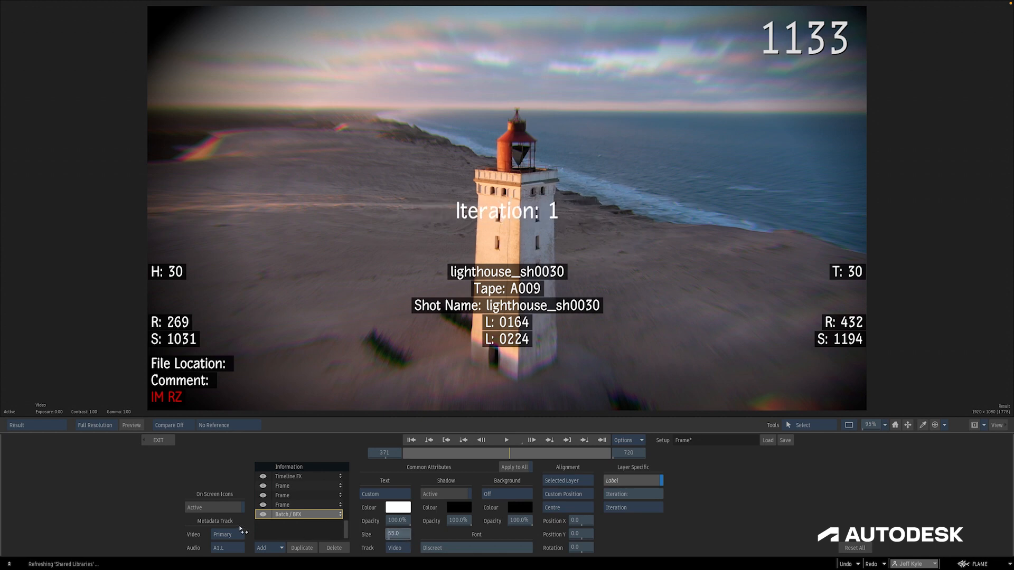
pyautogui.click(523, 495)
pyautogui.click(534, 487)
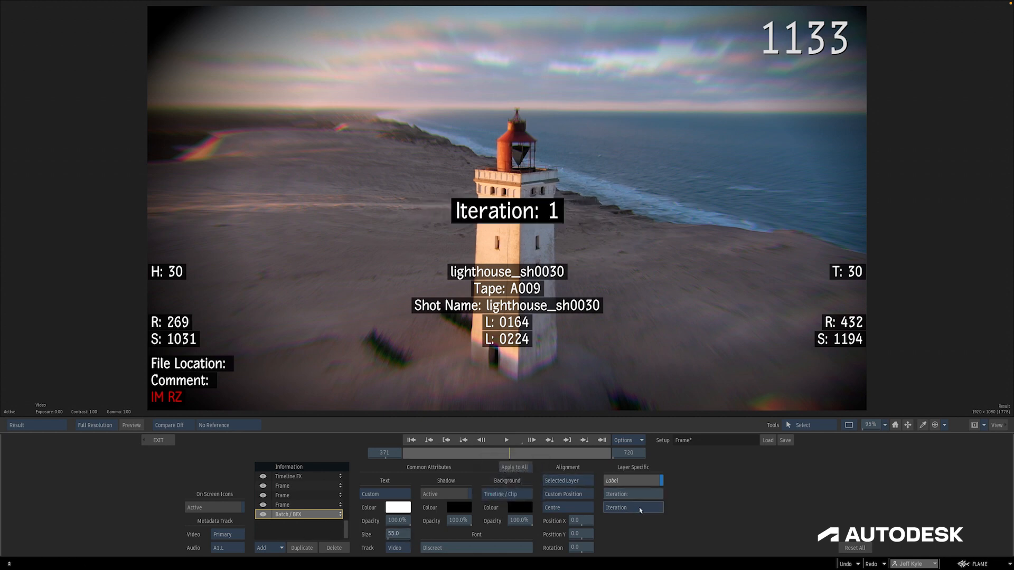
# Switch the Batch / BFX layer's display to Batch Name, then back to Batch Iteration
pyautogui.click(655, 507)
pyautogui.click(655, 500)
pyautogui.click(660, 506)
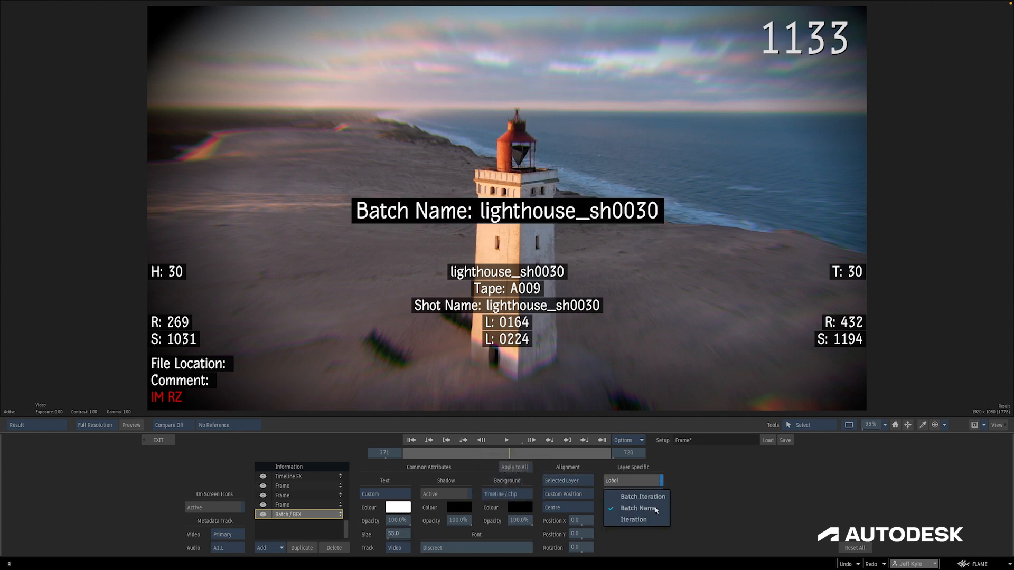
pyautogui.click(657, 500)
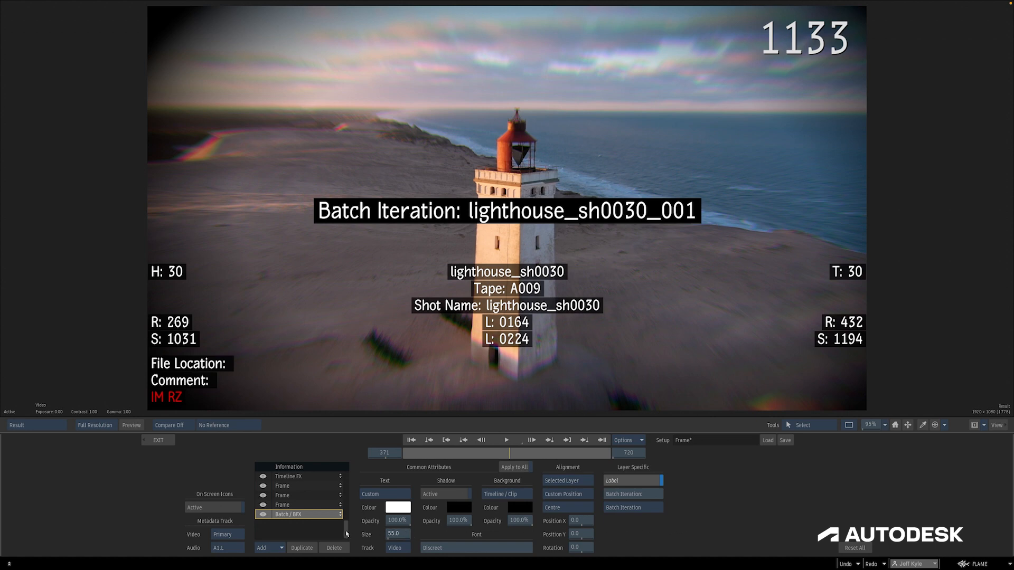
# Select the Media Status layer, view an unlinked shot, and set its text size to 87
pyautogui.moveTo(347, 534); pyautogui.dragTo(339, 506)
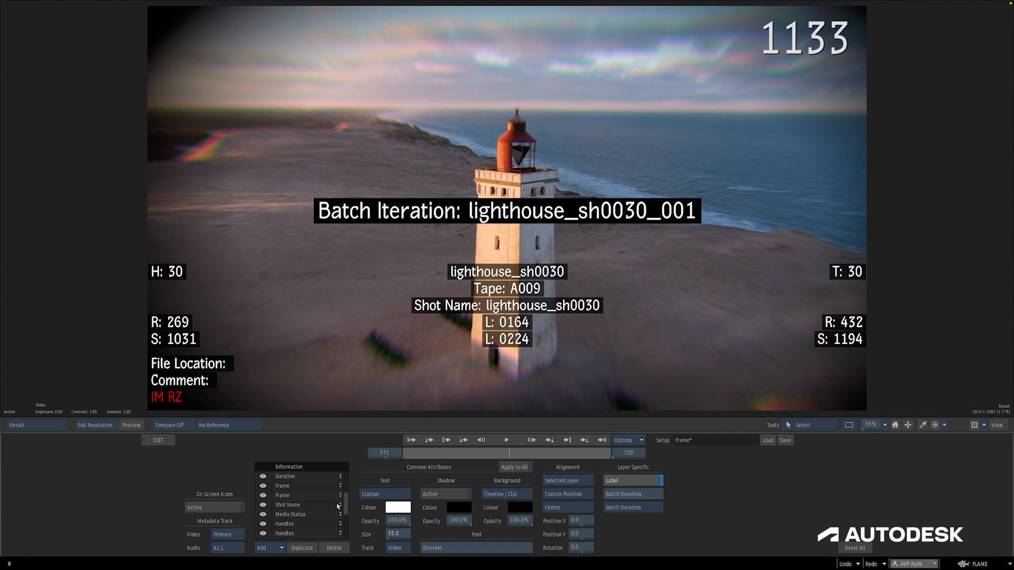
pyautogui.click(327, 514)
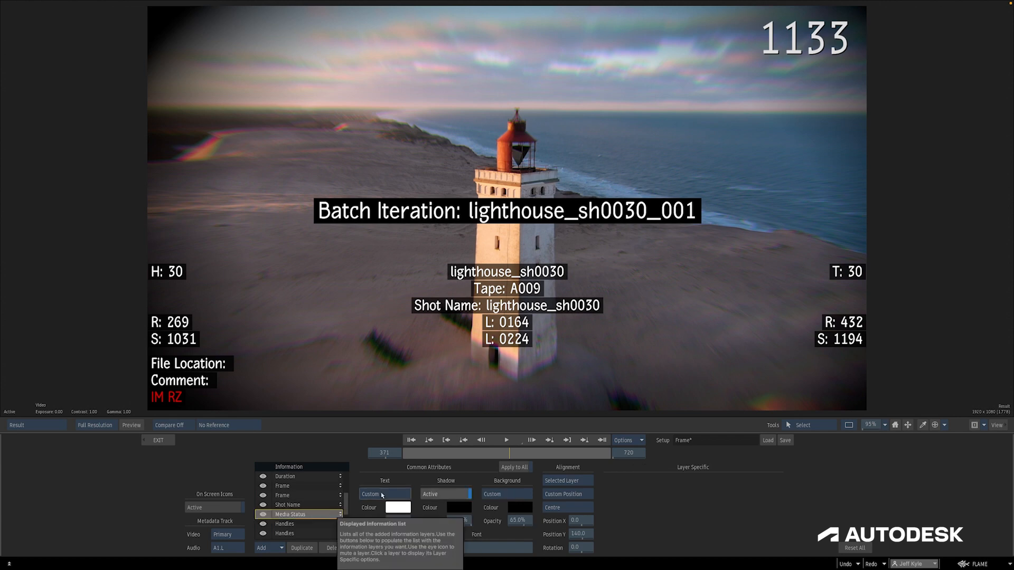
pyautogui.moveTo(587, 455); pyautogui.dragTo(593, 455)
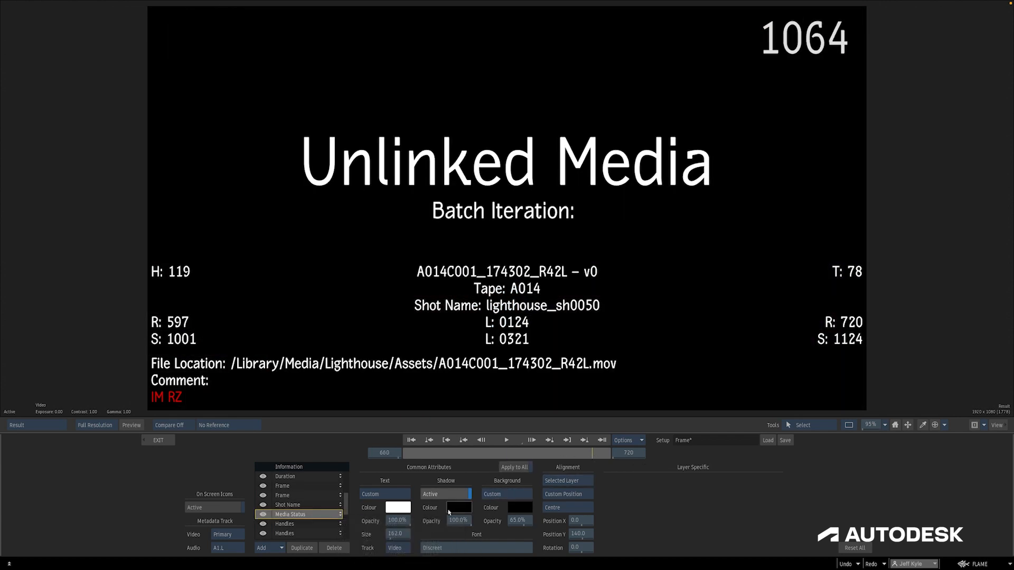
pyautogui.moveTo(406, 536); pyautogui.dragTo(102, 510)
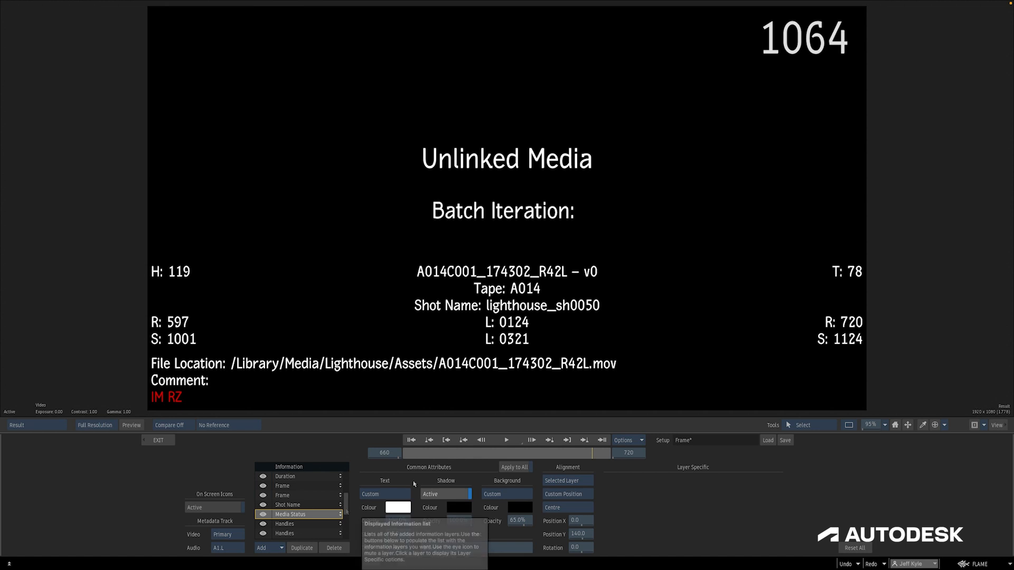
pyautogui.click(515, 455)
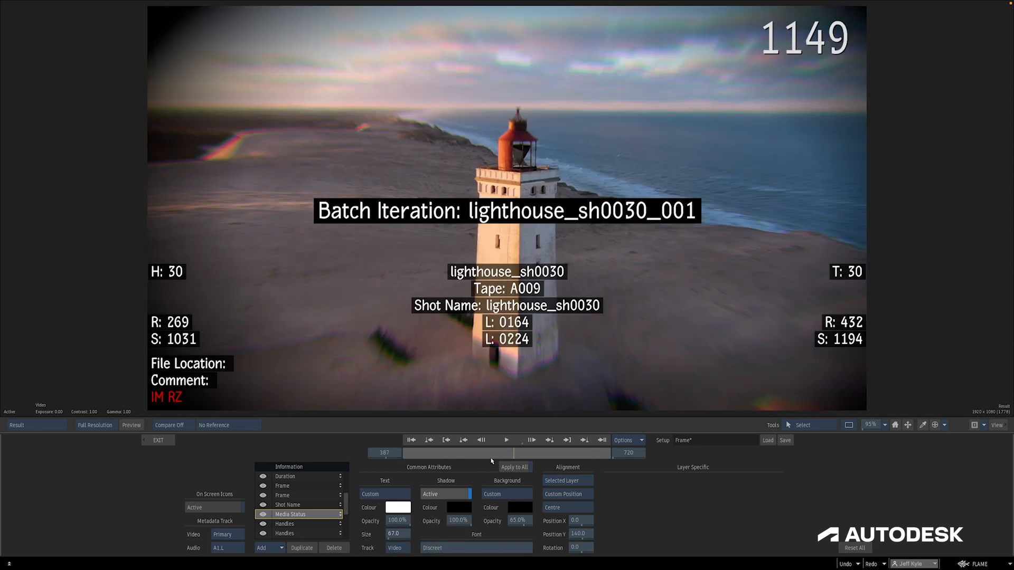
# Select the Timeline FX layer on the first shot and toggle Show Timewarp Only on and back off
pyautogui.click(273, 547)
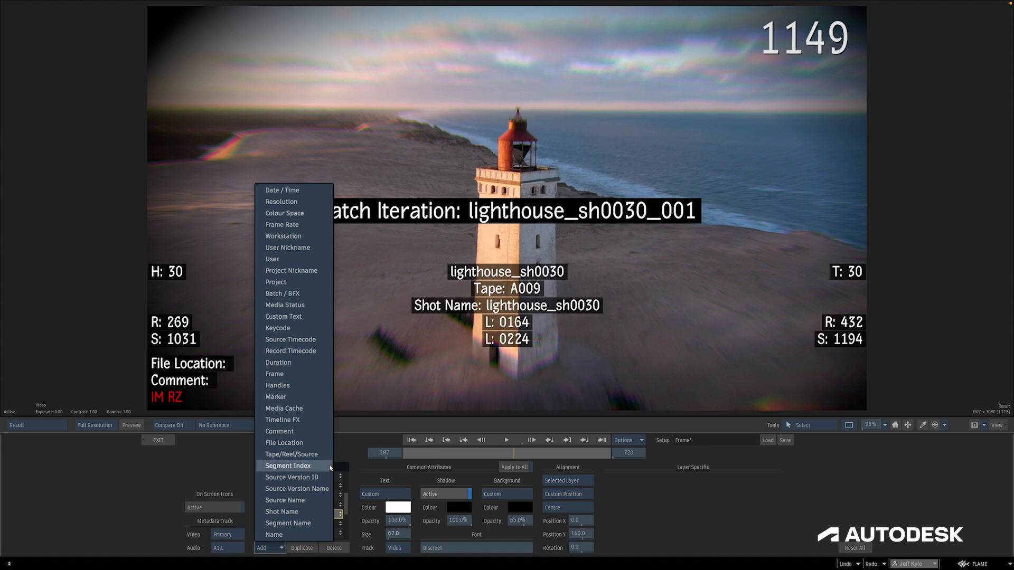
pyautogui.click(367, 477)
pyautogui.click(421, 452)
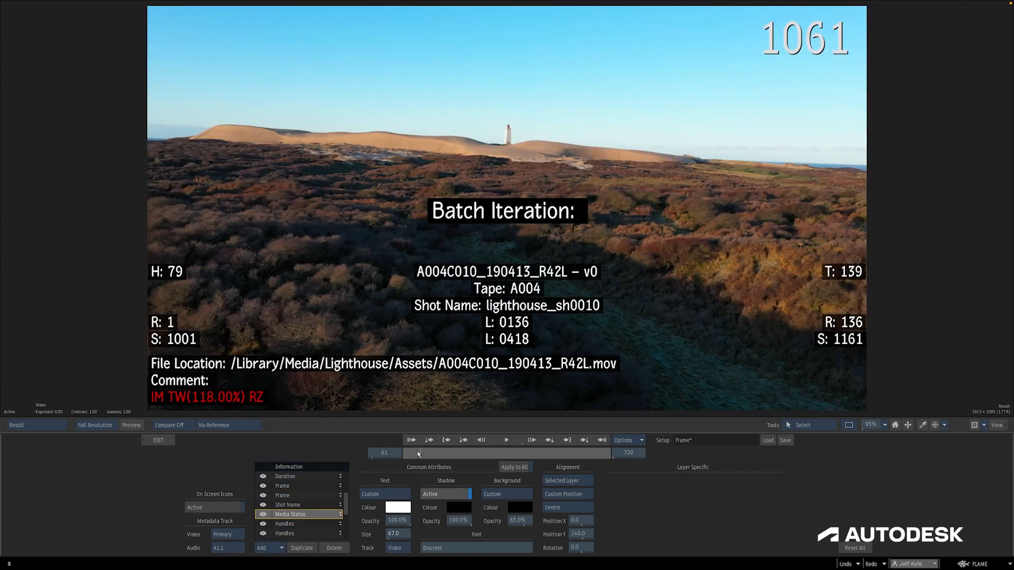
pyautogui.scroll(-3, 315, 518)
pyautogui.click(316, 515)
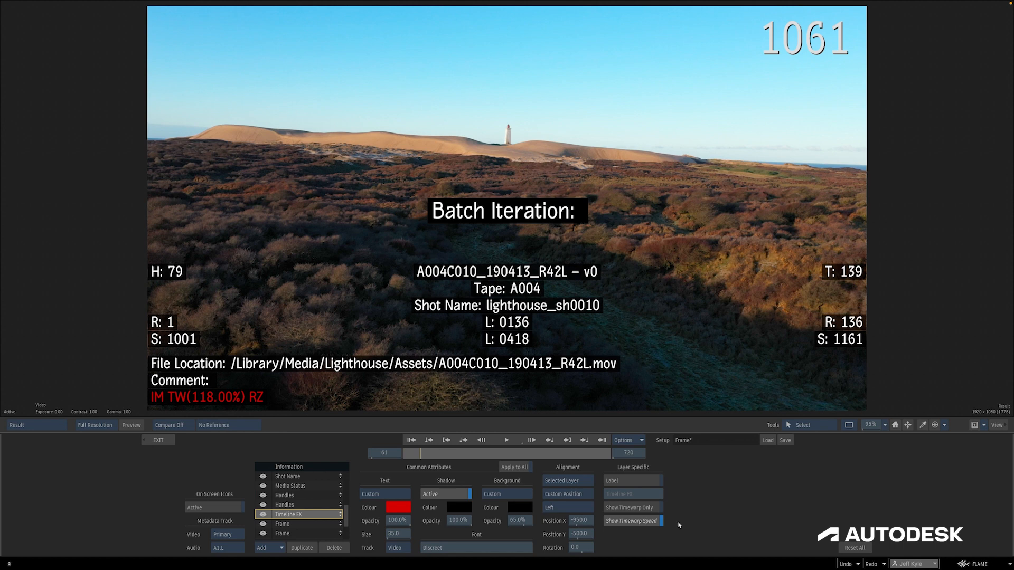
pyautogui.click(649, 507)
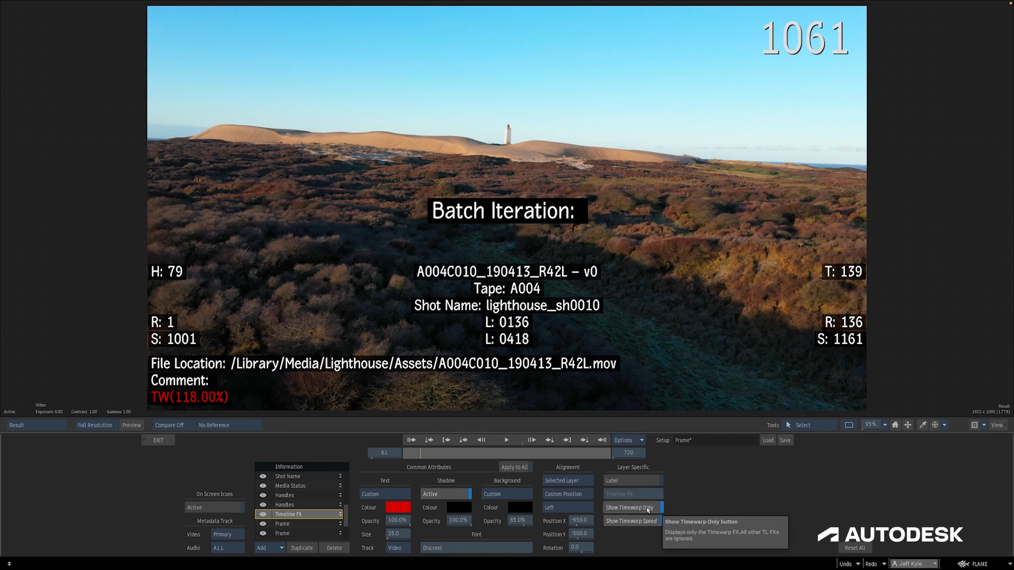
pyautogui.click(649, 507)
# Turn off Show Timewarp Speed for the Timeline FX layer
pyautogui.click(649, 523)
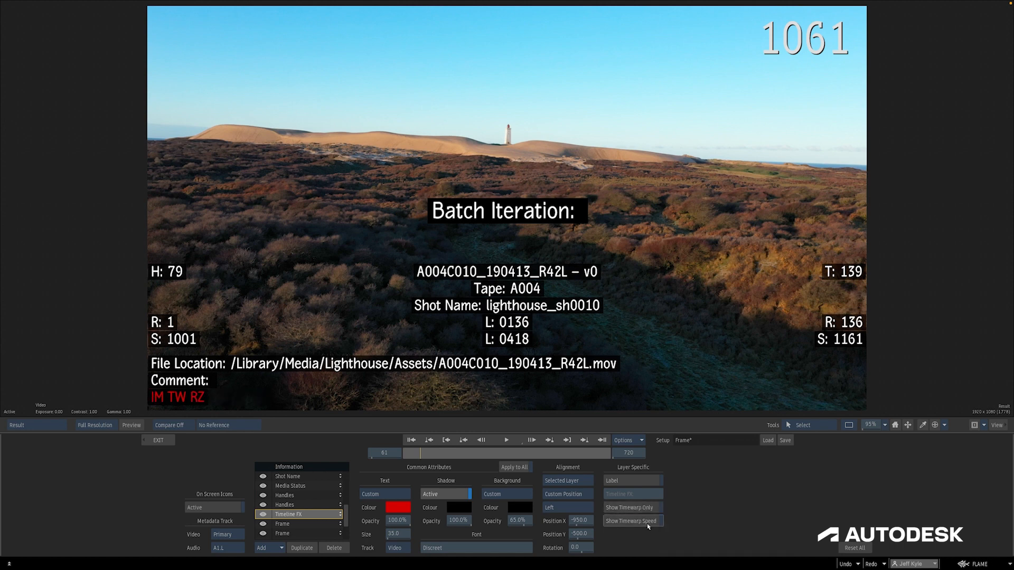
# Turn Show Timewarp Speed back on for the Timeline FX layer and increase the Blur effect's width on the first shot
pyautogui.click(648, 523)
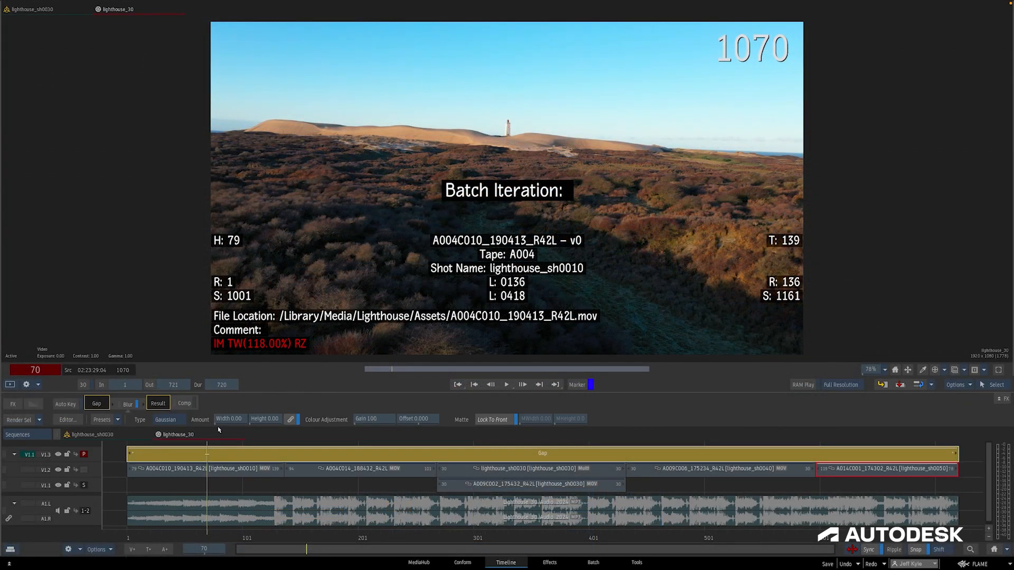
pyautogui.moveTo(227, 419); pyautogui.dragTo(564, 434)
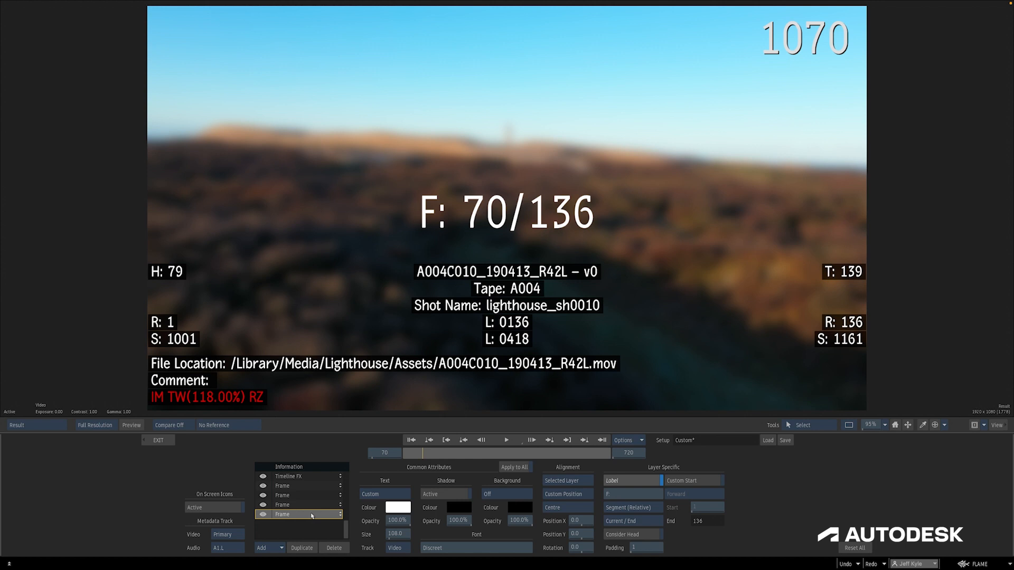
# Set the Frame layer to display Start / Current / End frames counted from Source Media
pyautogui.click(633, 521)
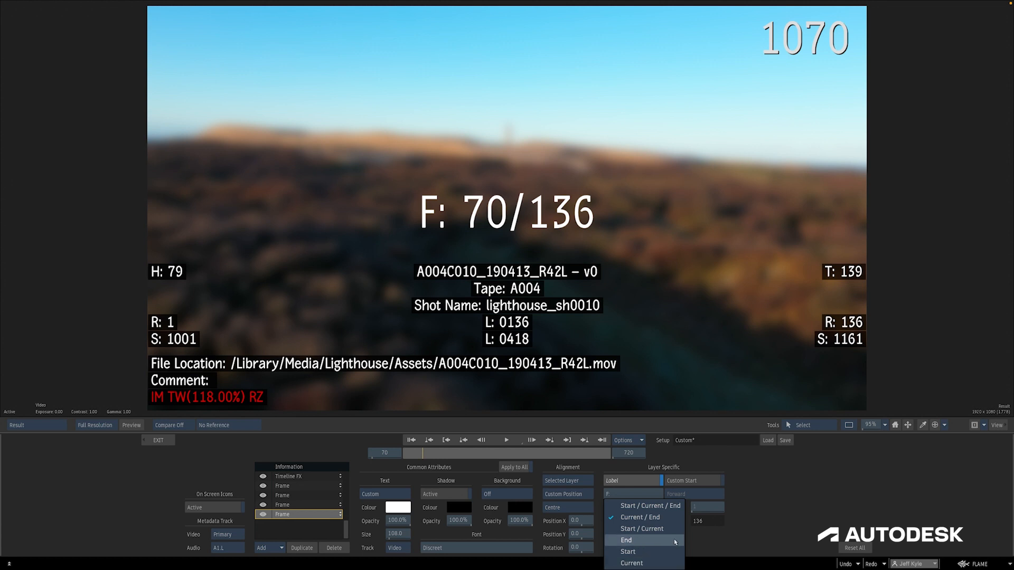
pyautogui.click(674, 507)
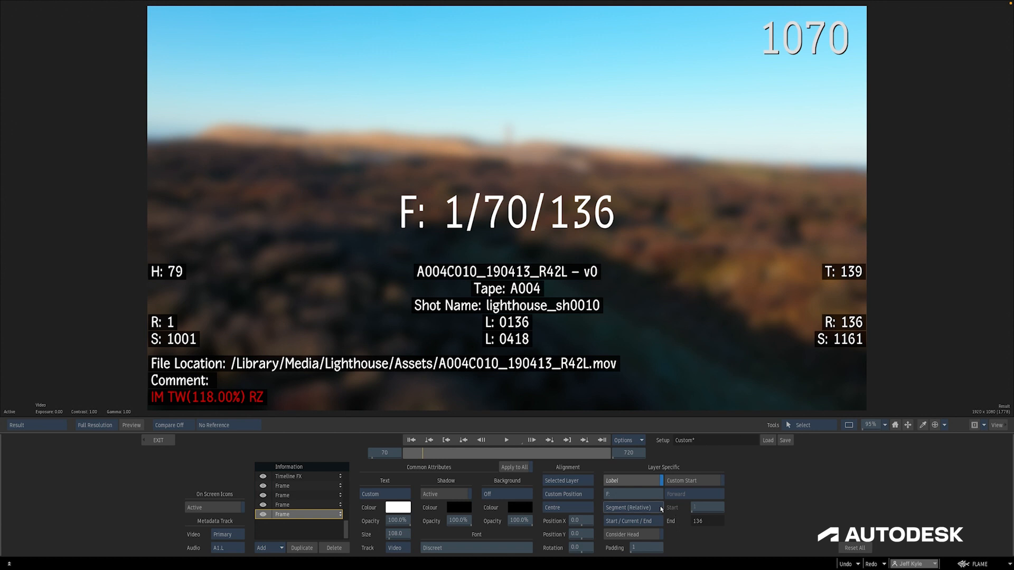
pyautogui.click(661, 509)
pyautogui.click(645, 534)
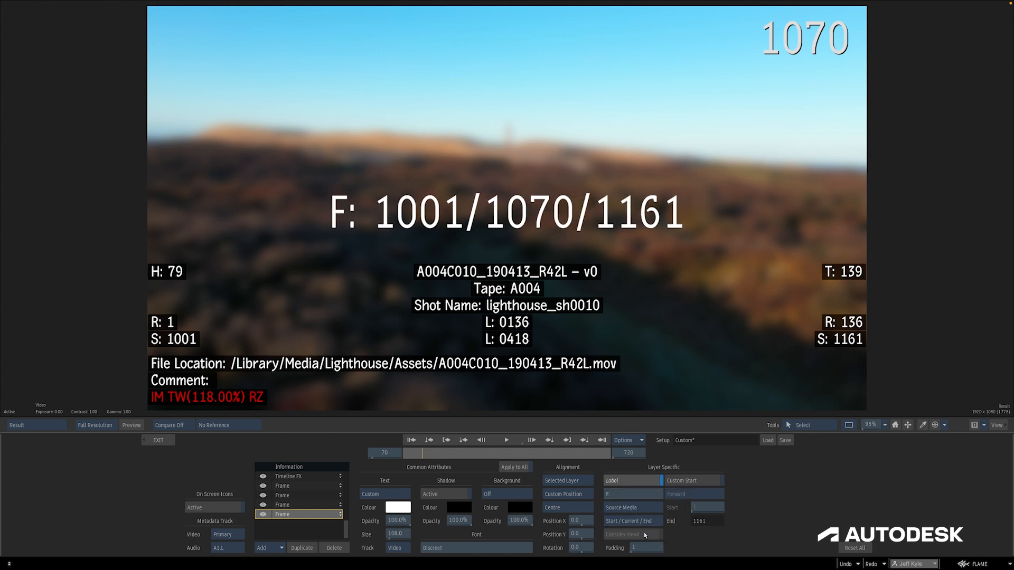
# Set the Frame layer's count reference to Timeline / Clip while viewing the second shot
pyautogui.click(411, 440)
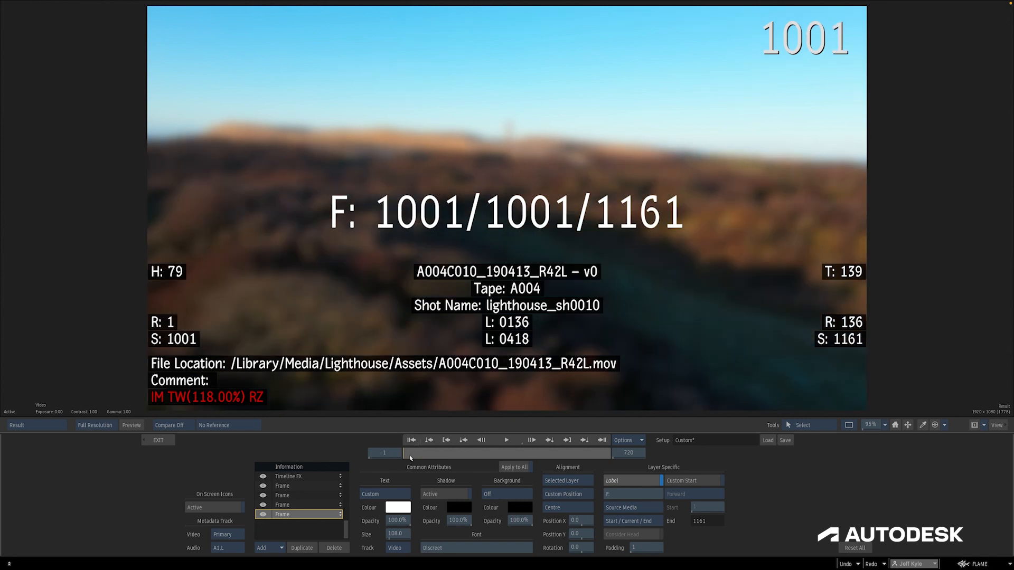
pyautogui.moveTo(412, 457); pyautogui.dragTo(472, 461)
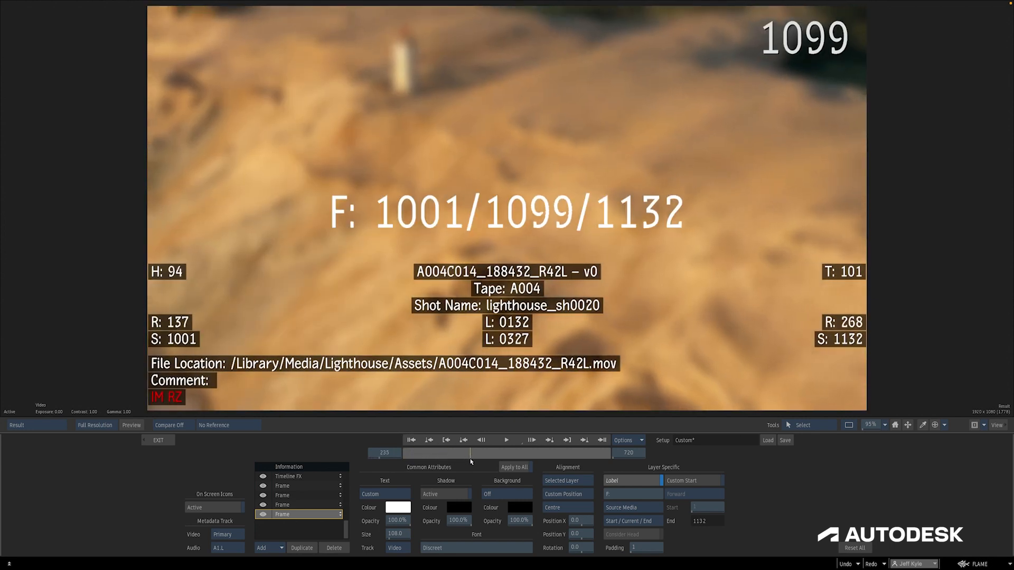
pyautogui.click(621, 510)
pyautogui.click(656, 498)
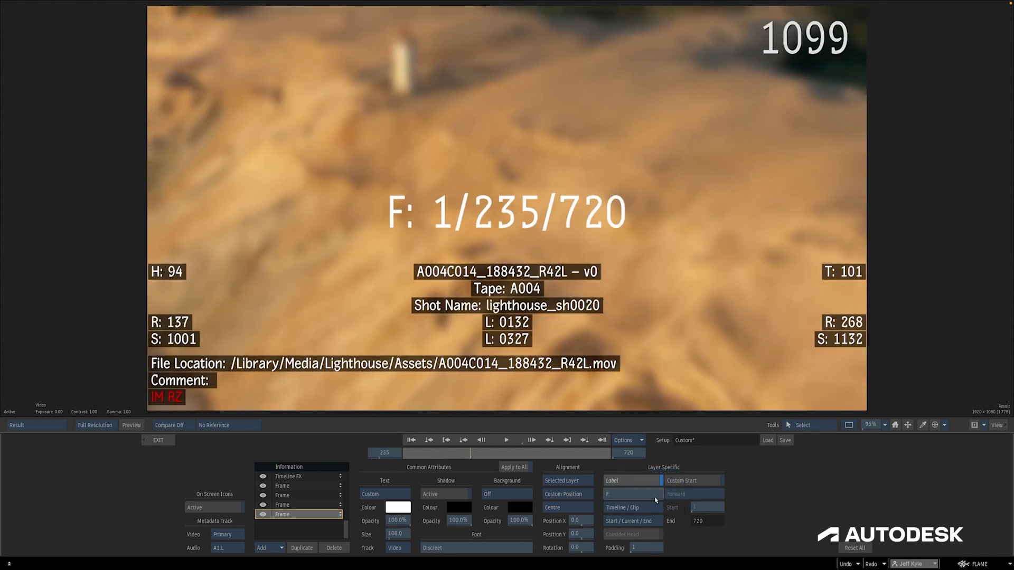
# Set the Frame layer's count reference to Segment (Relative) while viewing the unlinked last shot
pyautogui.click(411, 440)
pyautogui.click(419, 456)
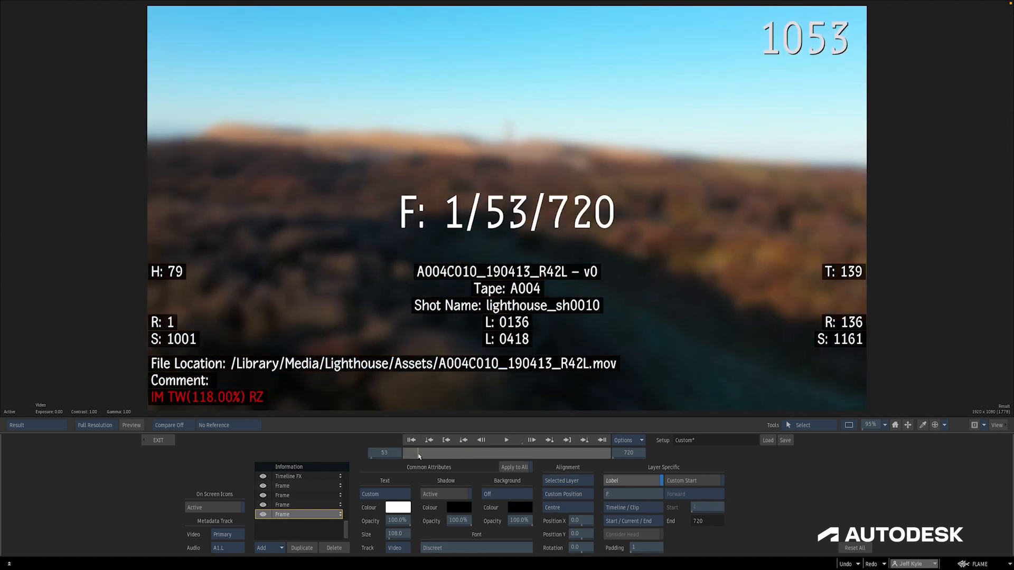
pyautogui.moveTo(419, 456); pyautogui.dragTo(615, 470)
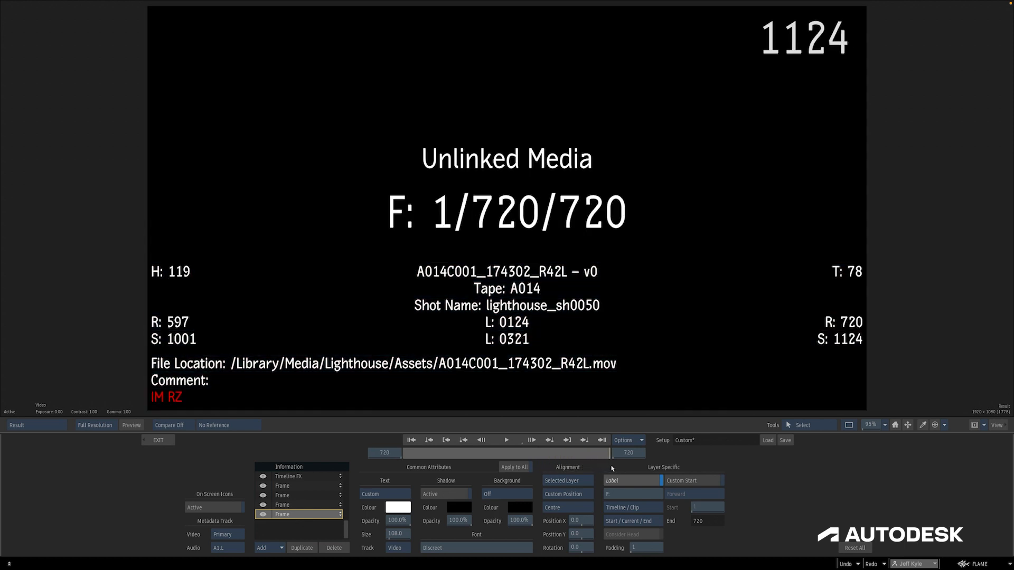
pyautogui.click(617, 507)
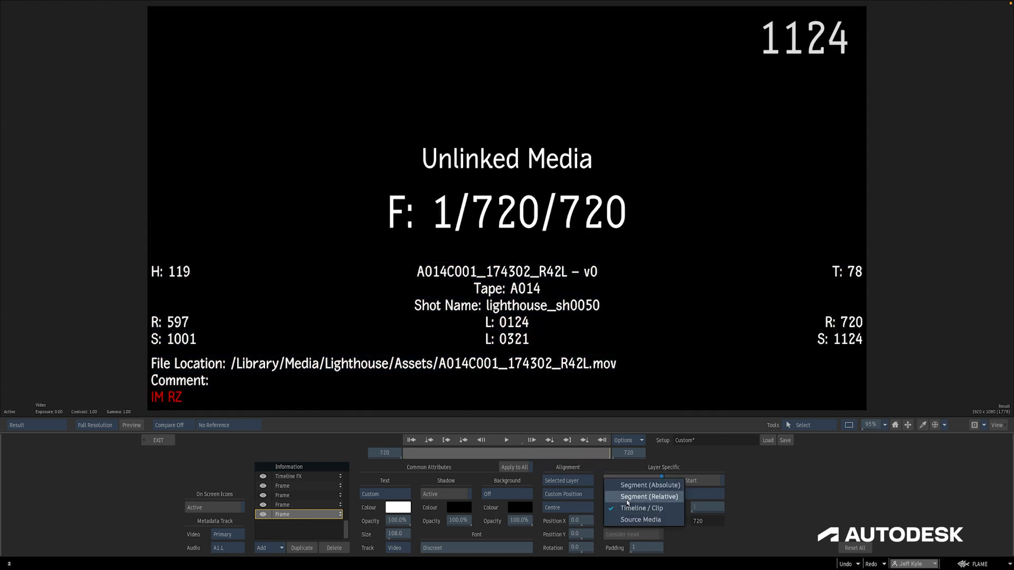
pyautogui.click(649, 497)
# Set the Frame layer's count reference to Segment (Absolute) while viewing the fourth shot
pyautogui.click(411, 440)
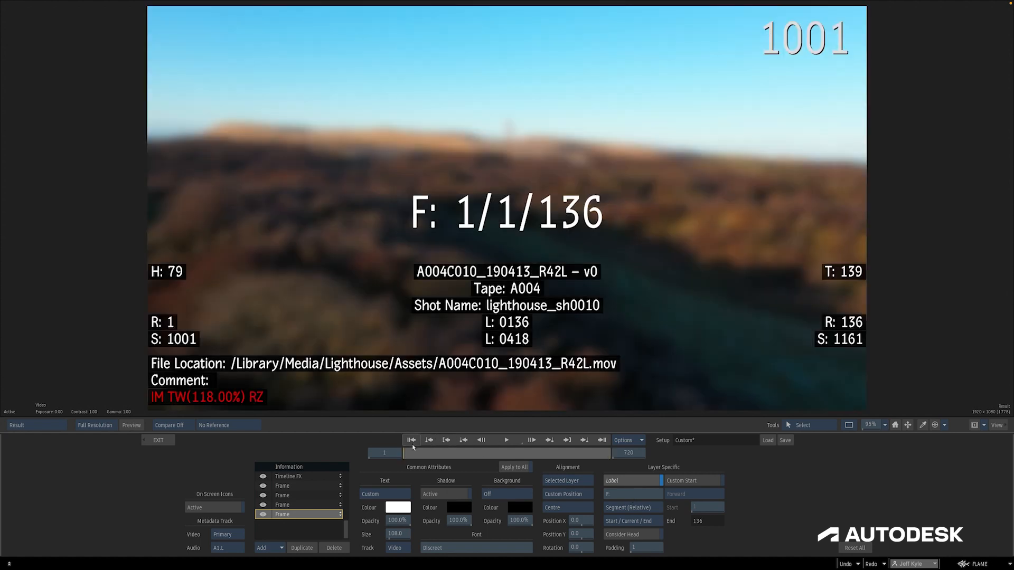
pyautogui.moveTo(410, 454); pyautogui.dragTo(553, 467)
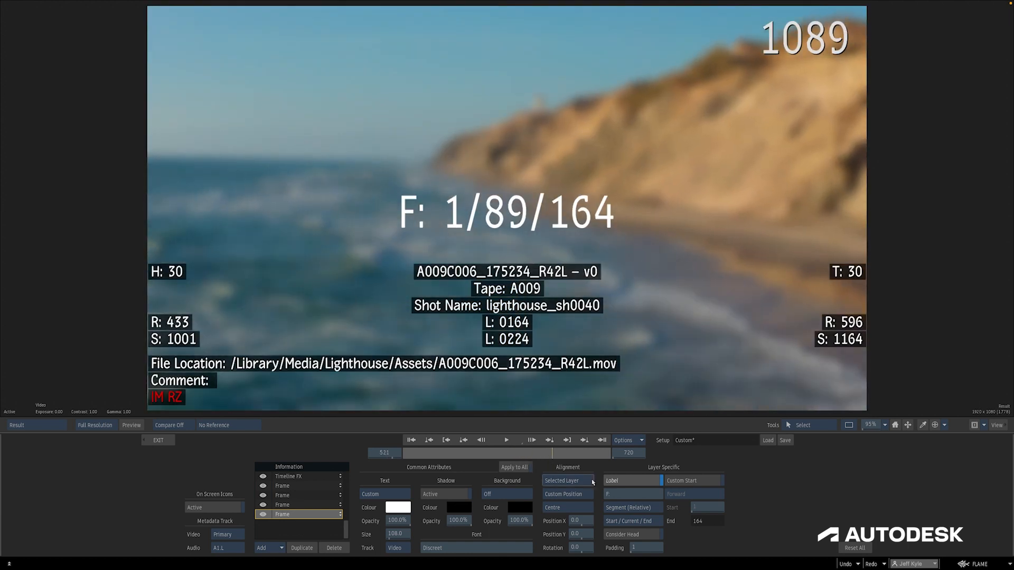
pyautogui.click(629, 508)
pyautogui.click(629, 499)
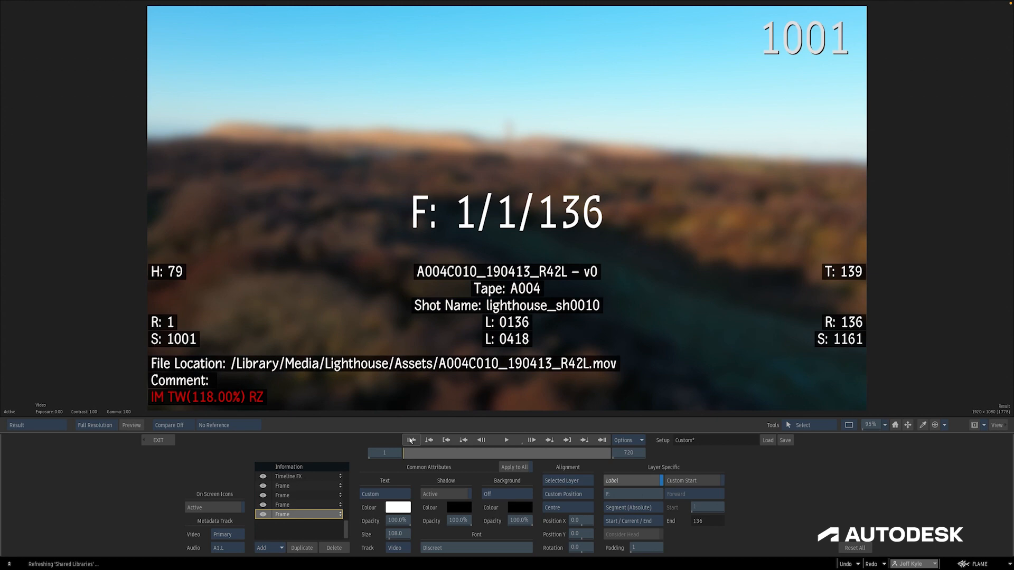
# Switch the Source Name layer to Show RGB Channel, then back to Show Source Name on the third shot
pyautogui.click(412, 440)
pyautogui.moveTo(405, 453); pyautogui.dragTo(584, 461)
pyautogui.click(618, 508)
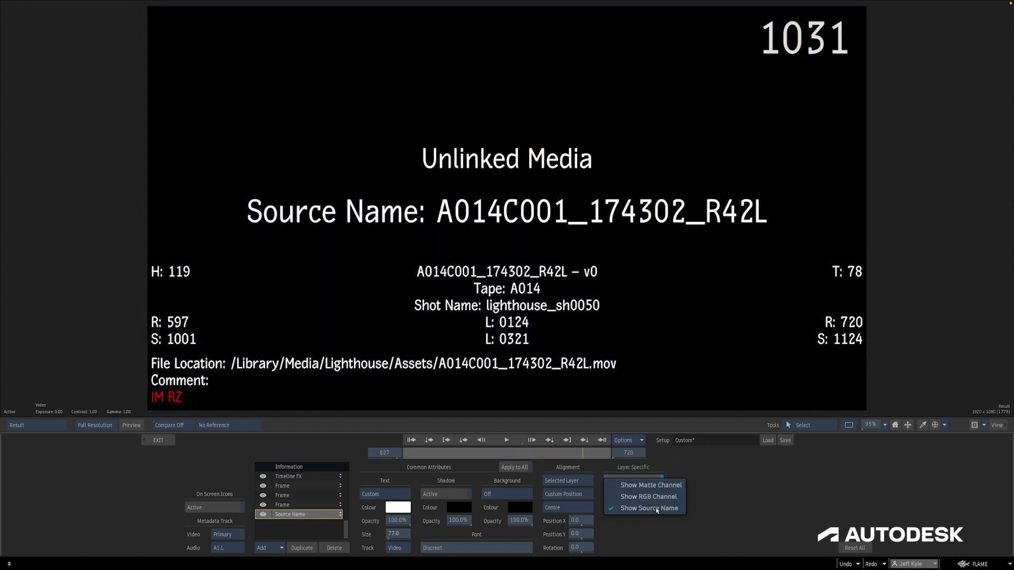
pyautogui.click(665, 500)
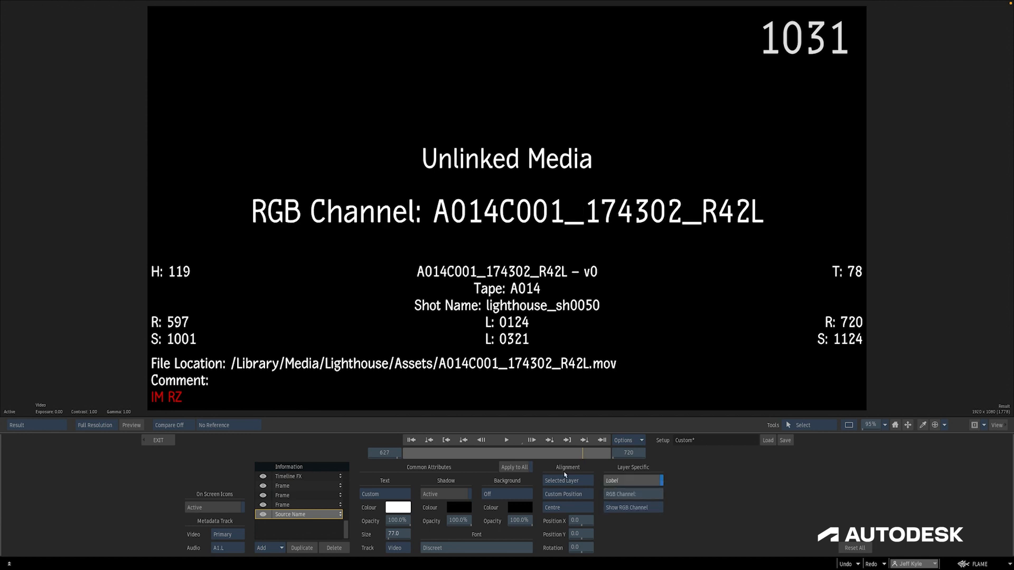
pyautogui.click(505, 455)
pyautogui.click(655, 508)
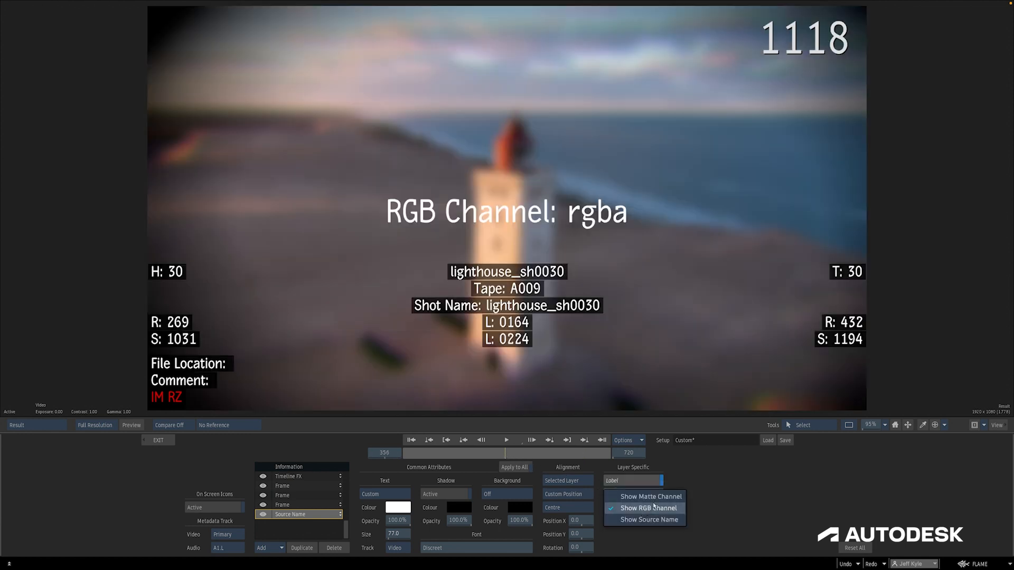
pyautogui.click(657, 496)
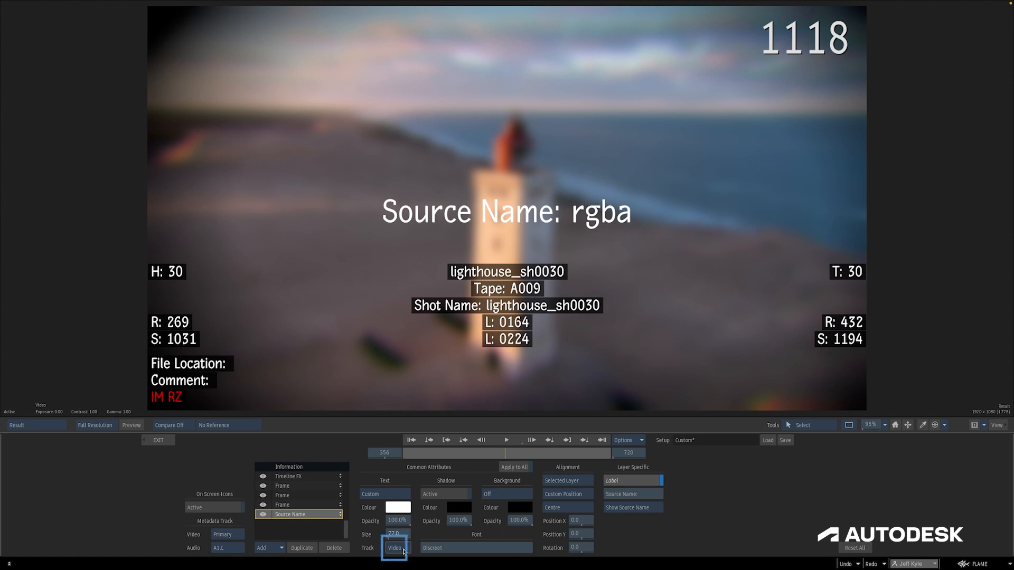
# Set the Segment Name layer's track to Audio
pyautogui.click(396, 548)
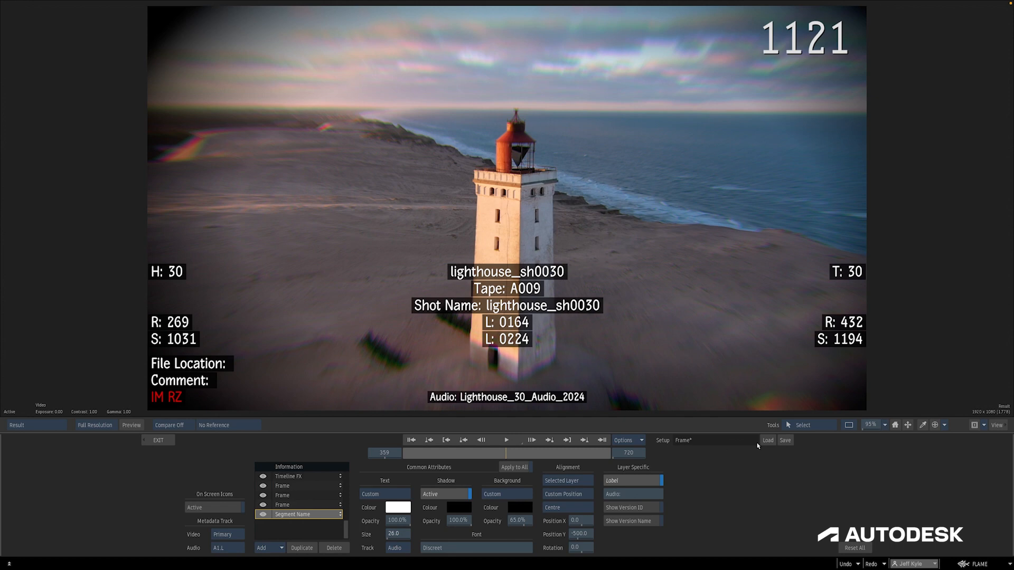
# Save the overlay setup as preset in the User (Player Overlay) location
pyautogui.click(792, 445)
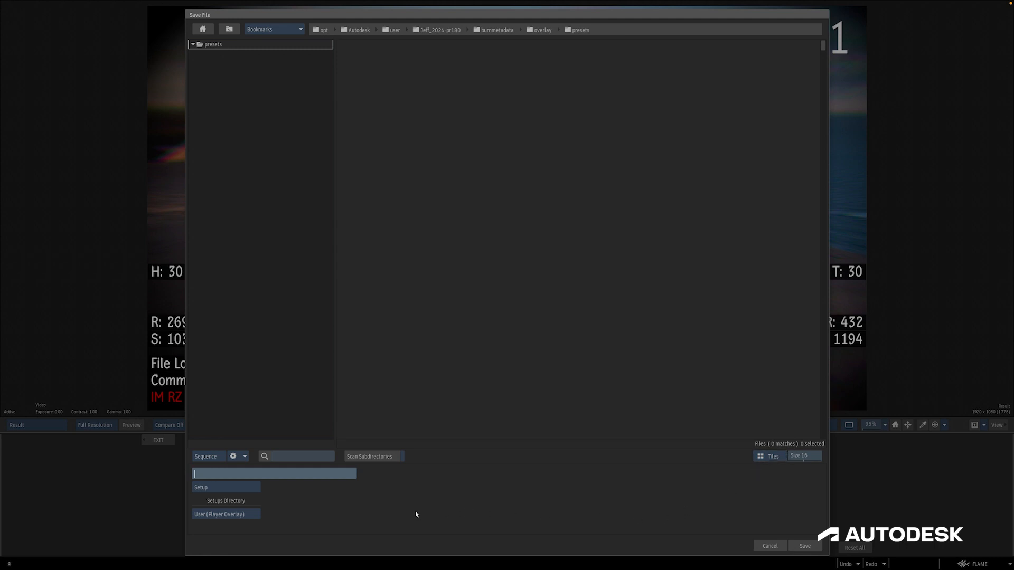
pyautogui.click(247, 519)
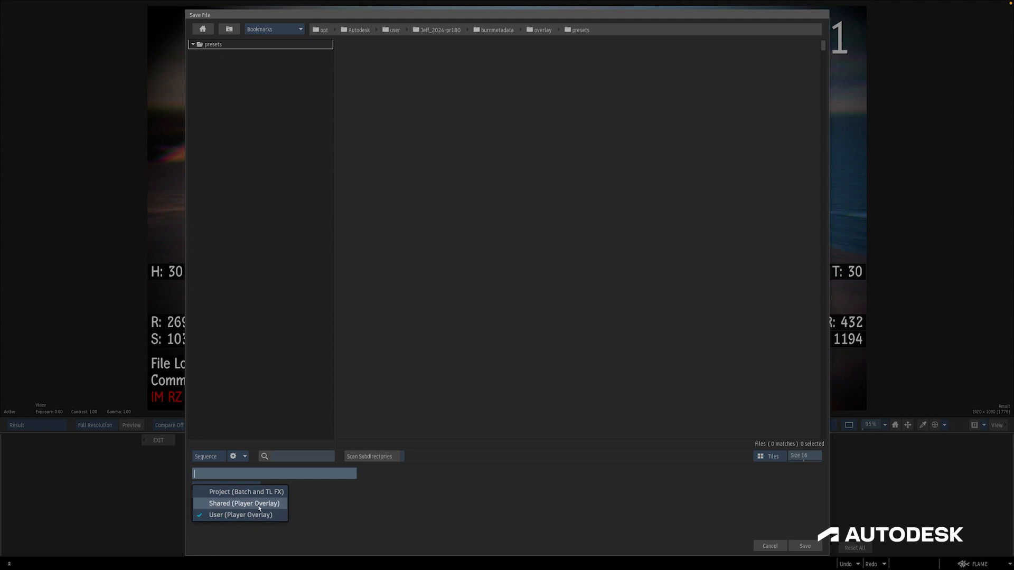
pyautogui.click(253, 500)
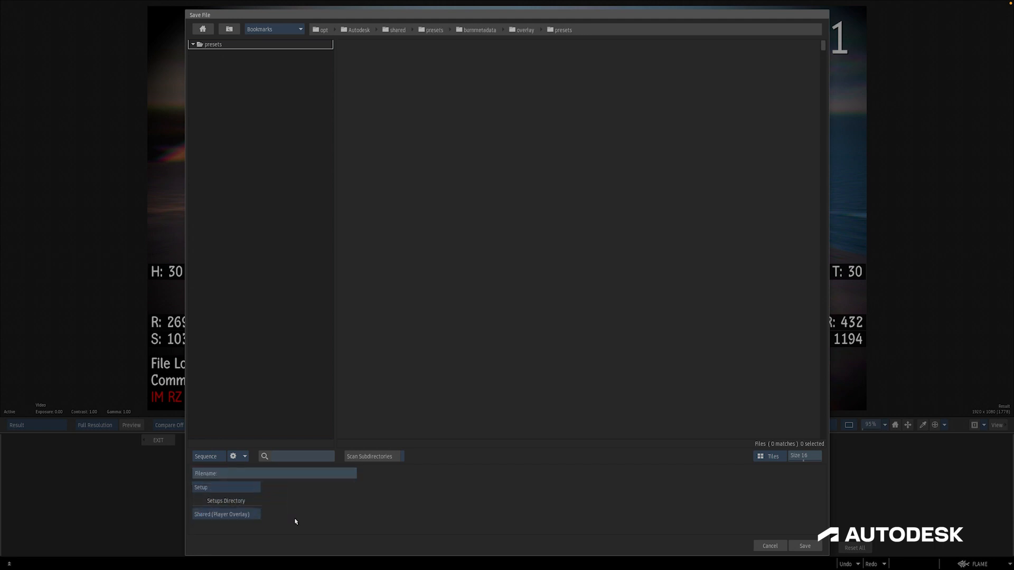
pyautogui.click(247, 515)
pyautogui.click(246, 526)
pyautogui.click(256, 477)
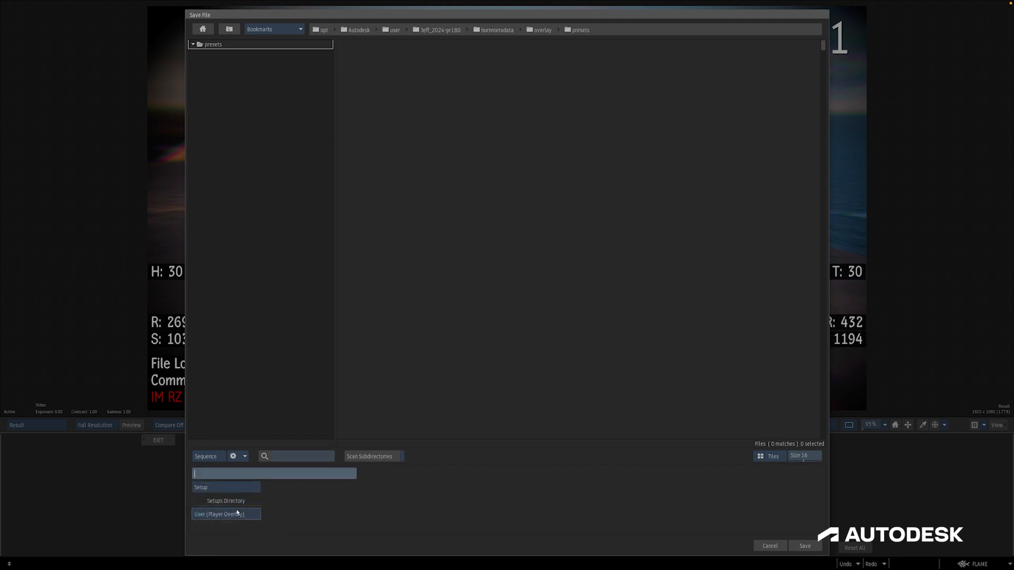
pyautogui.write('preset')
pyautogui.press('Return')
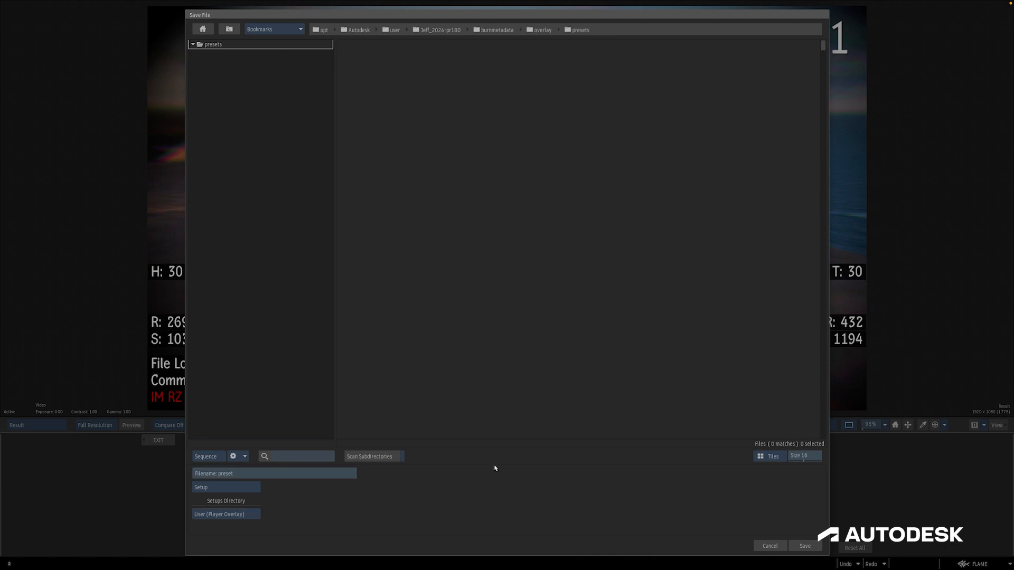
pyautogui.click(805, 546)
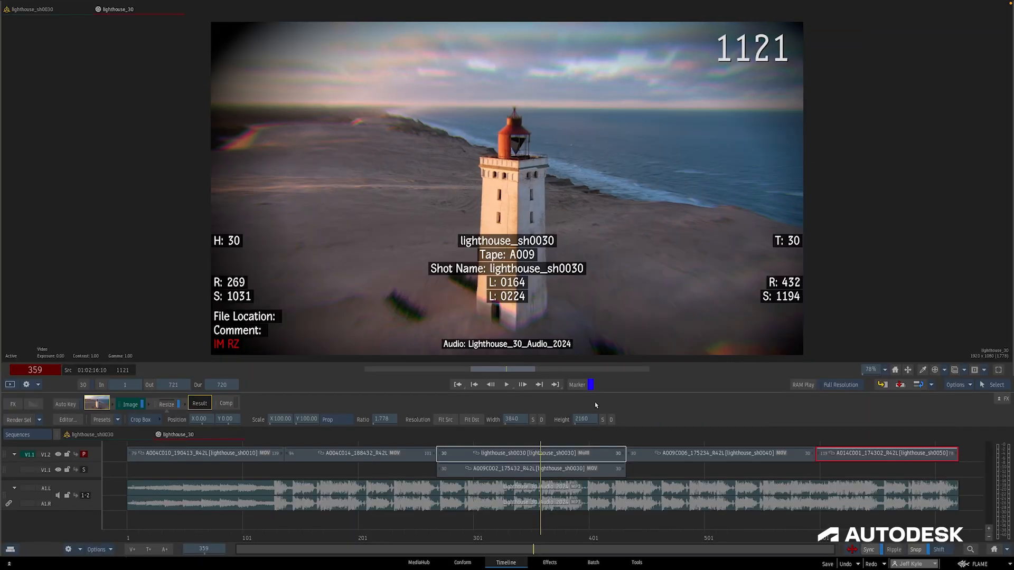
# Switch the viewer overlay between the preset and Timecode setups, ending on preset
pyautogui.click(964, 378)
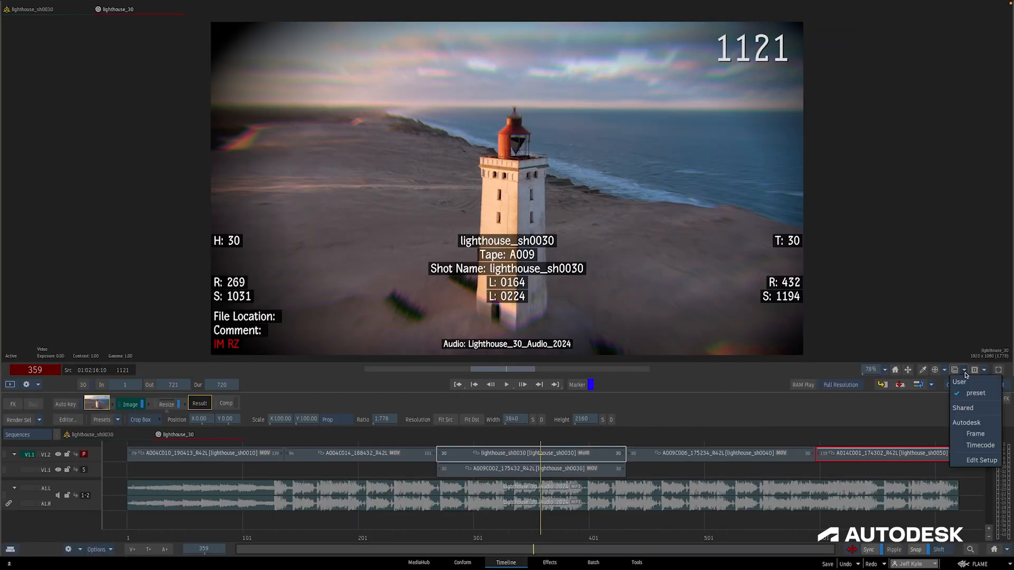
pyautogui.click(966, 399)
pyautogui.click(964, 369)
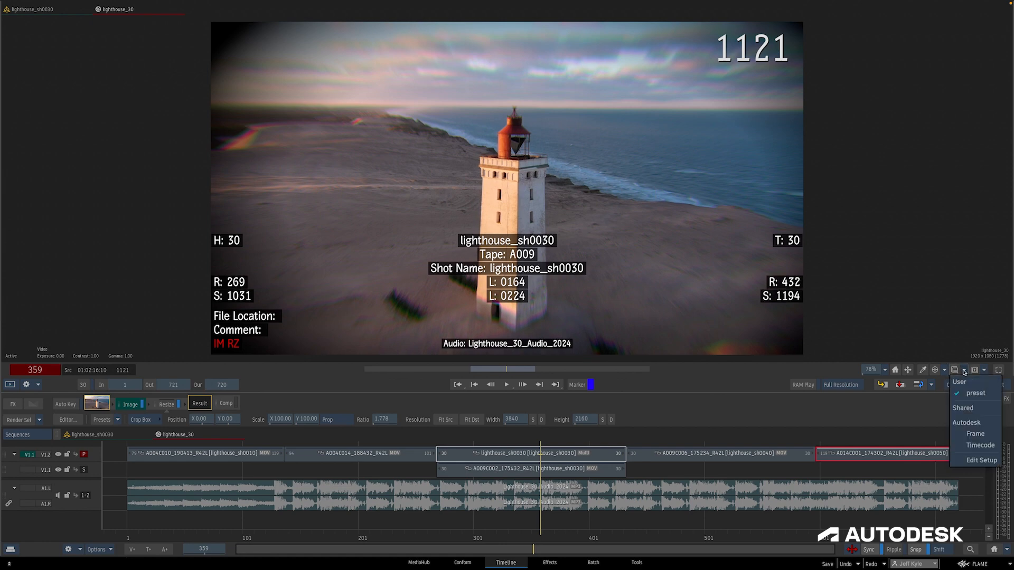
pyautogui.click(971, 442)
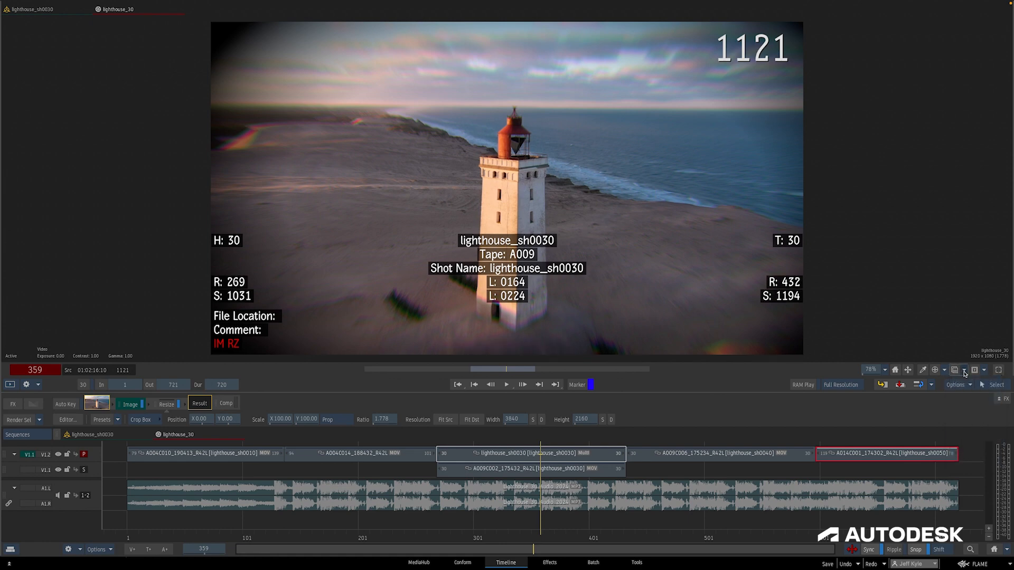
pyautogui.click(964, 369)
pyautogui.click(970, 392)
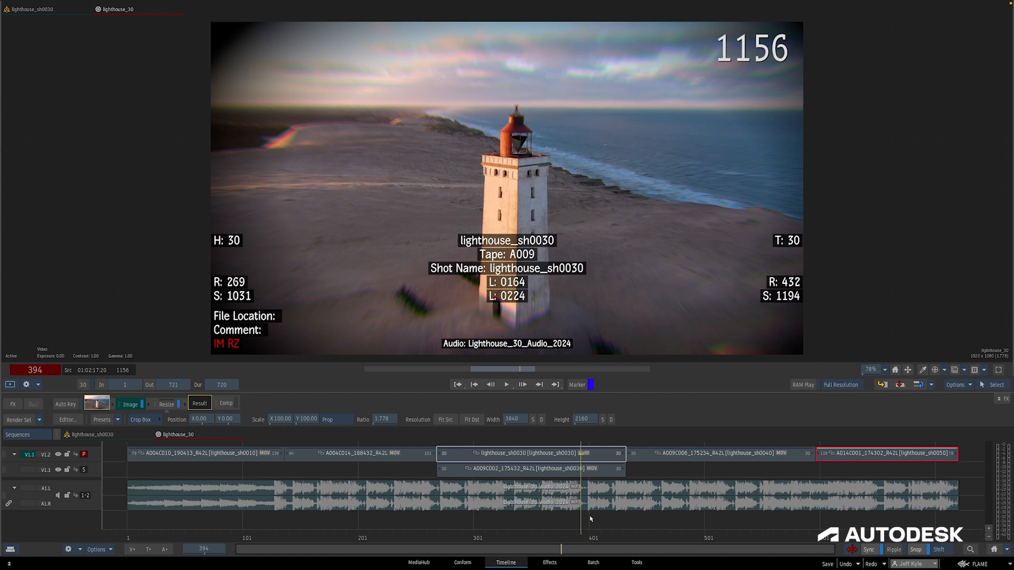
# Open the overlay setup editor and save the setup as "metadata" in the Project (Batch and TL FX) location
pyautogui.click(964, 370)
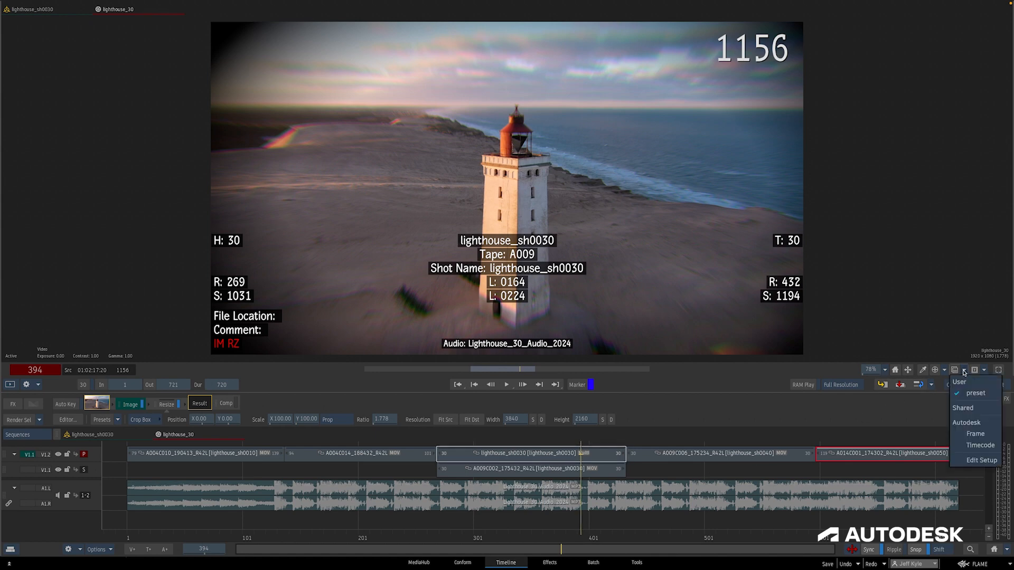
pyautogui.click(971, 459)
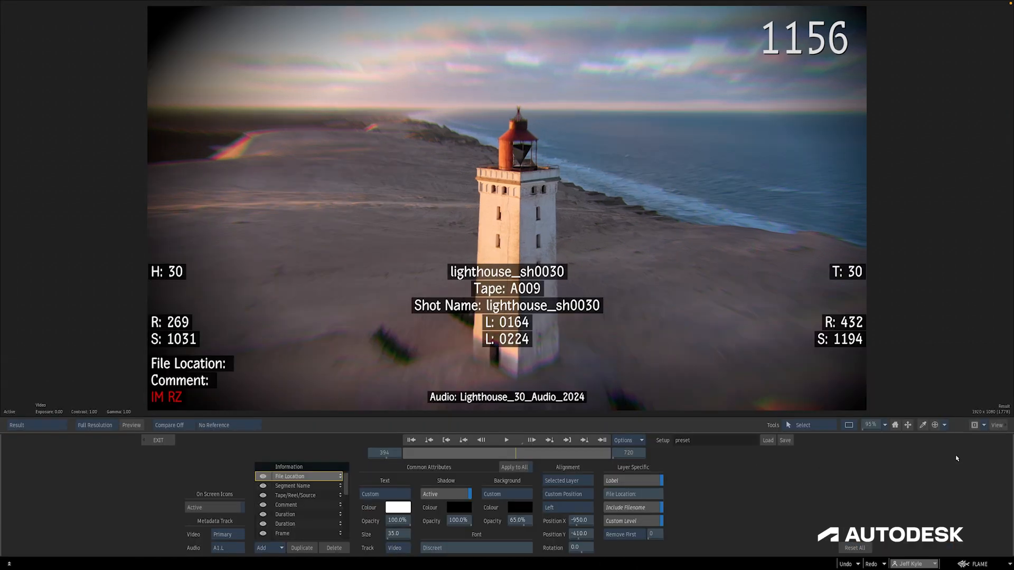
pyautogui.click(786, 441)
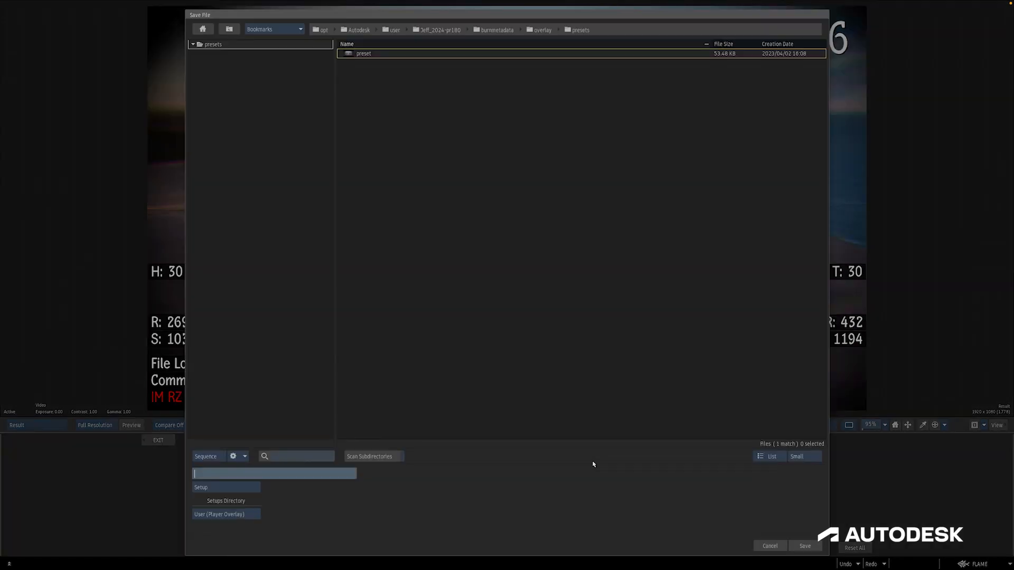
pyautogui.click(233, 514)
pyautogui.click(232, 487)
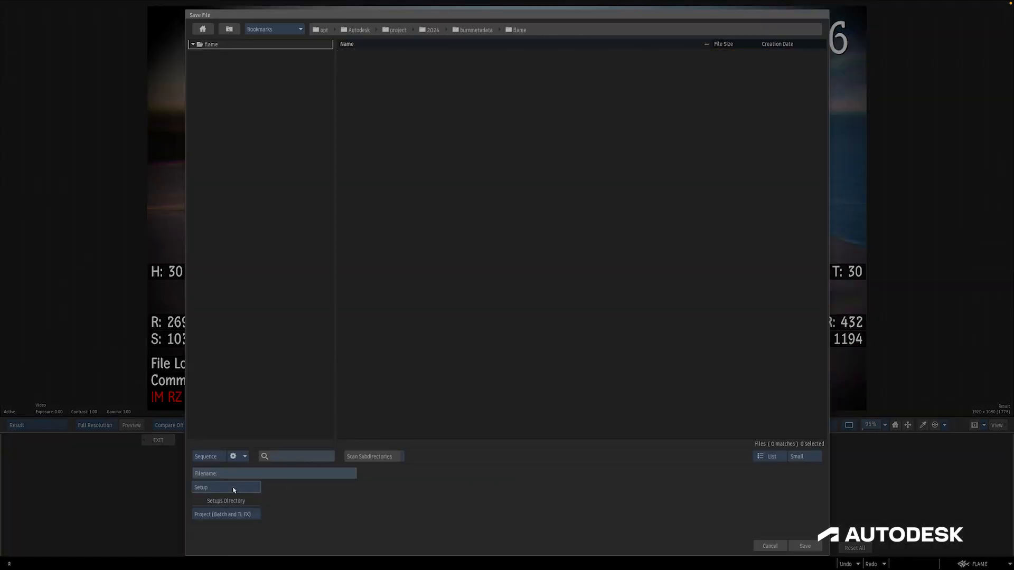
pyautogui.write('metadata')
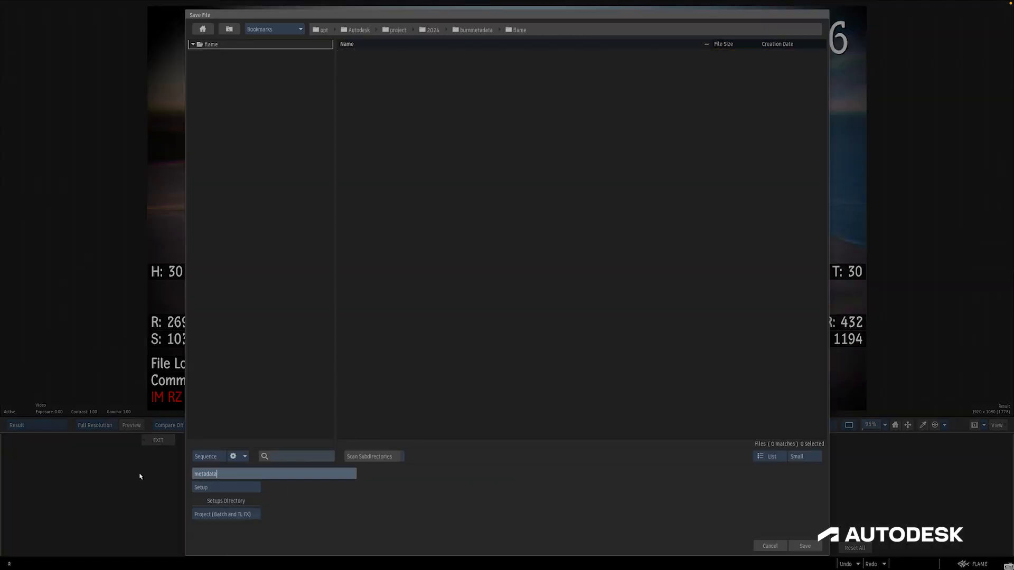
pyautogui.press('Return')
pyautogui.click(158, 440)
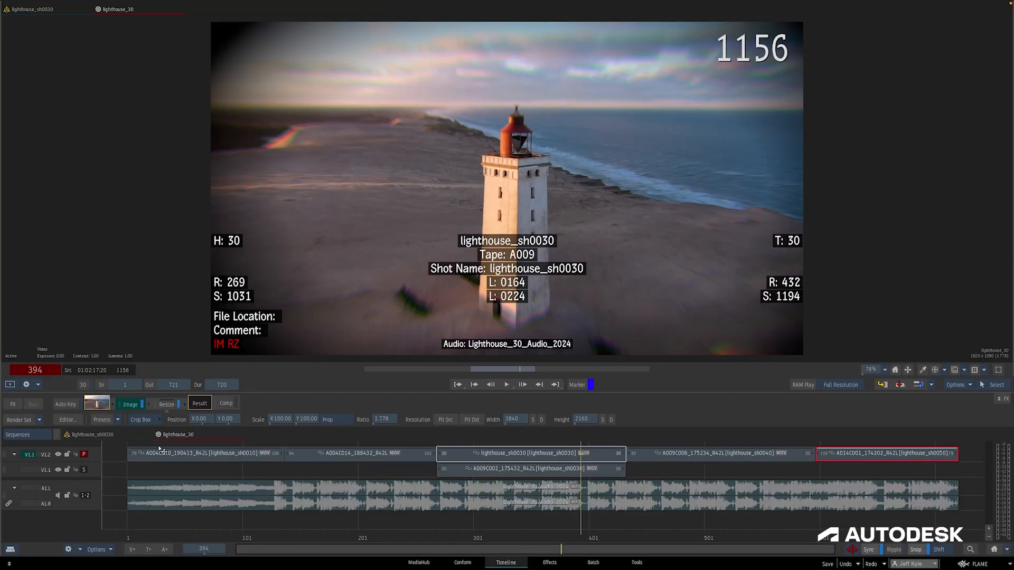
# Add a new video track to the sequence and apply a Burn-in Metadata effect to its gap segment
pyautogui.click(147, 552)
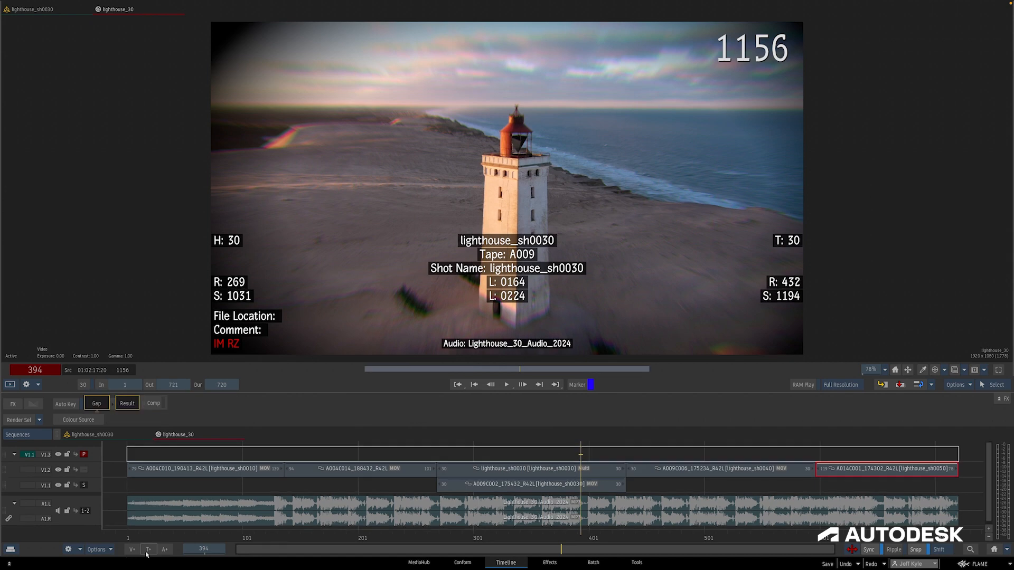
pyautogui.click(13, 404)
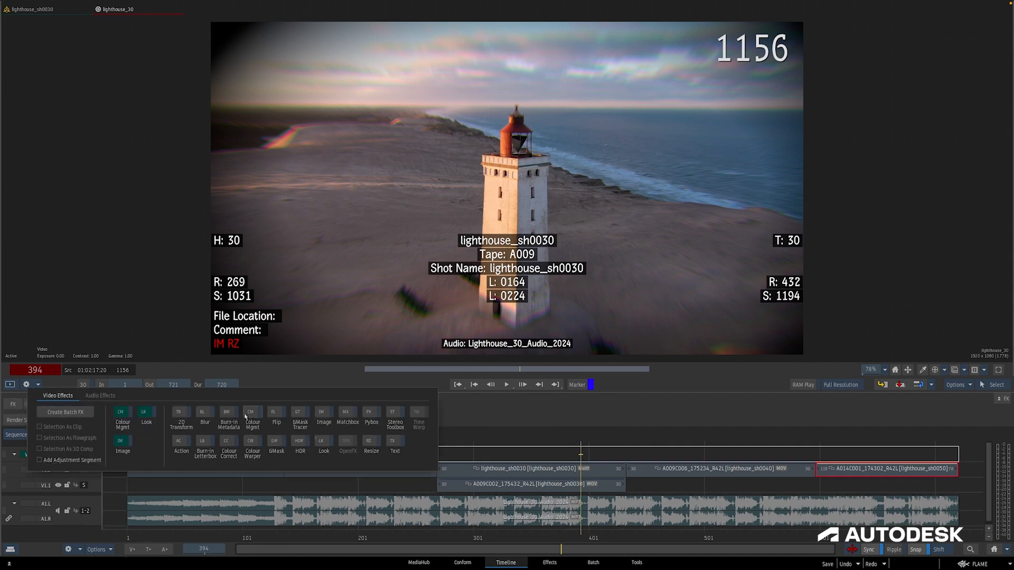
pyautogui.click(227, 416)
pyautogui.doubleClick(143, 404)
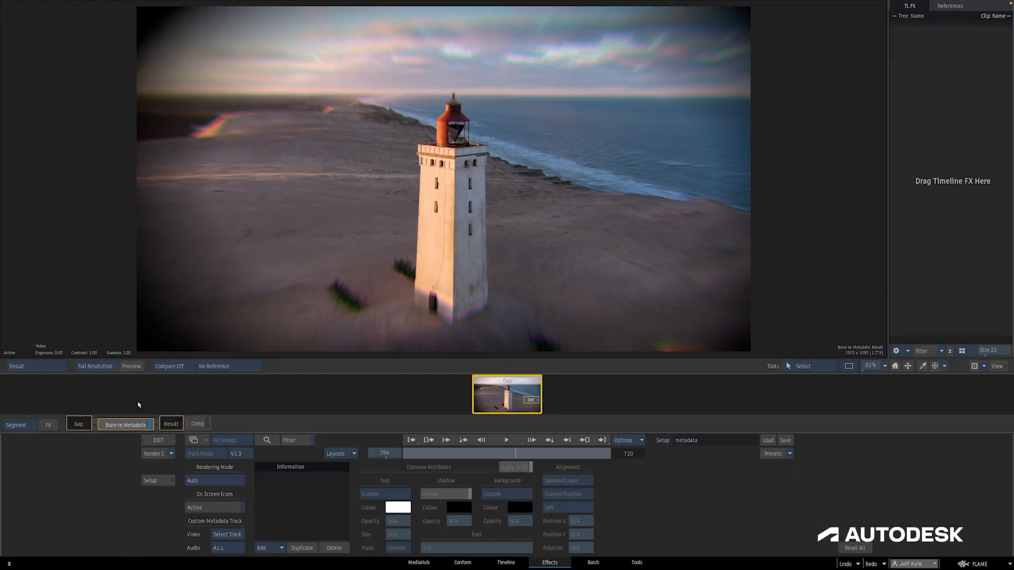
# Load the "metadata" setup into the Burn-in Metadata effect, exit the editor, and scrub the timeline
pyautogui.click(769, 440)
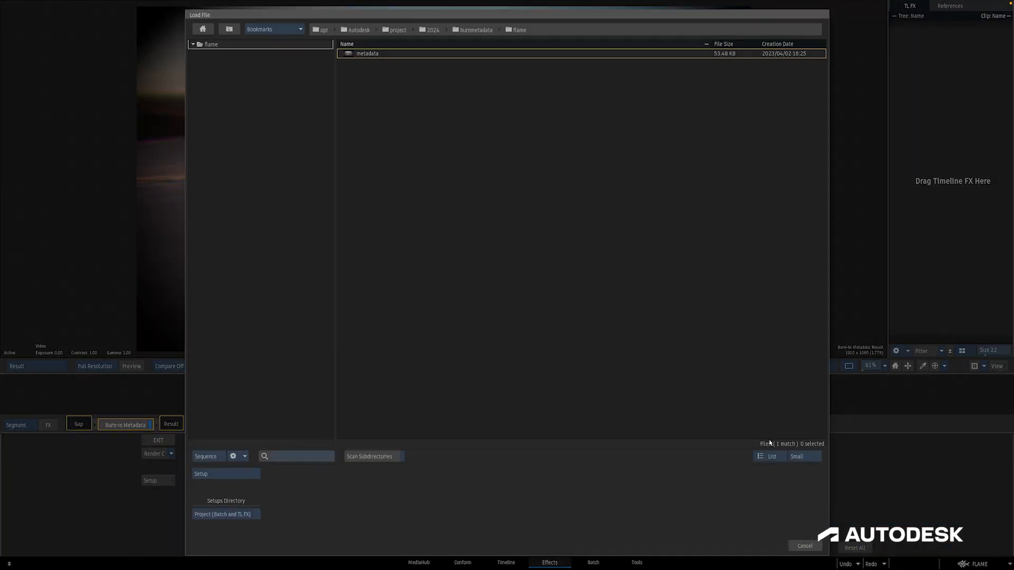
pyautogui.doubleClick(365, 54)
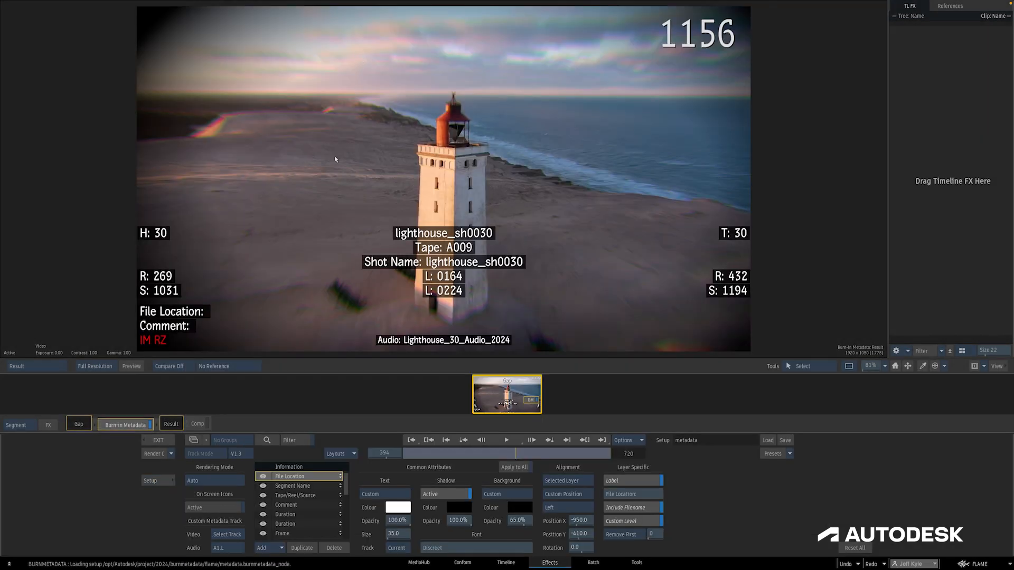
pyautogui.click(158, 441)
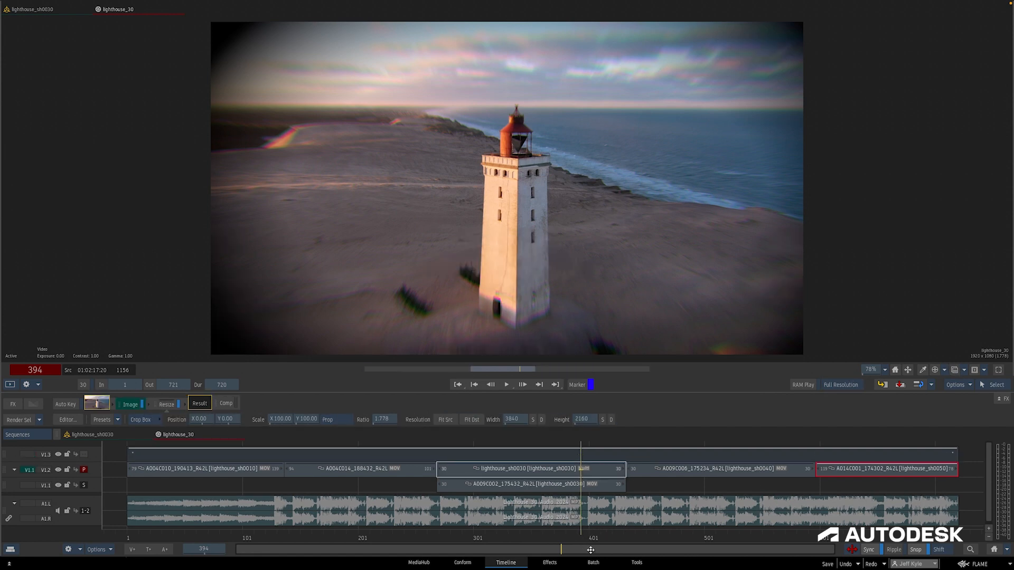
pyautogui.moveTo(604, 540); pyautogui.dragTo(724, 528)
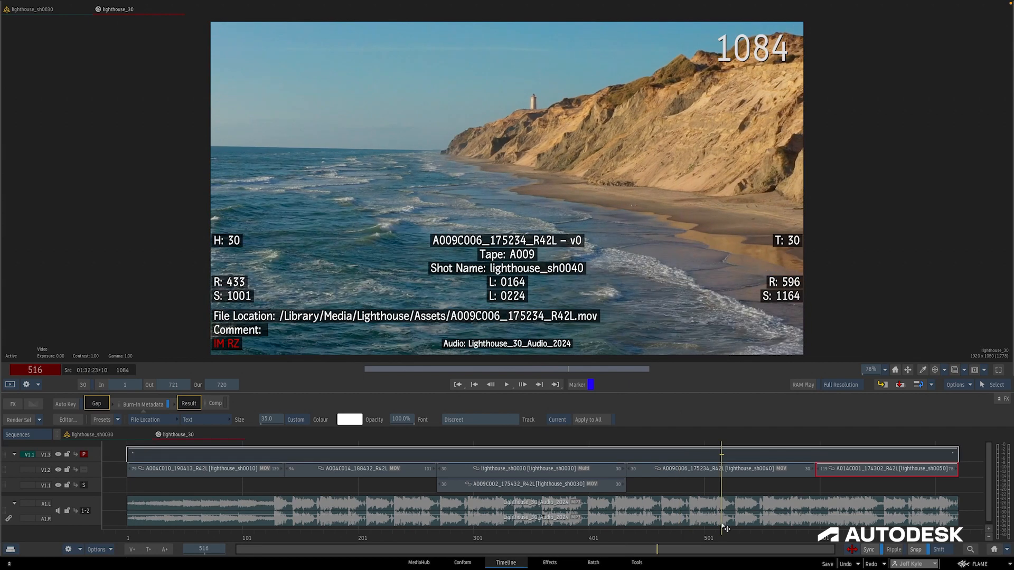